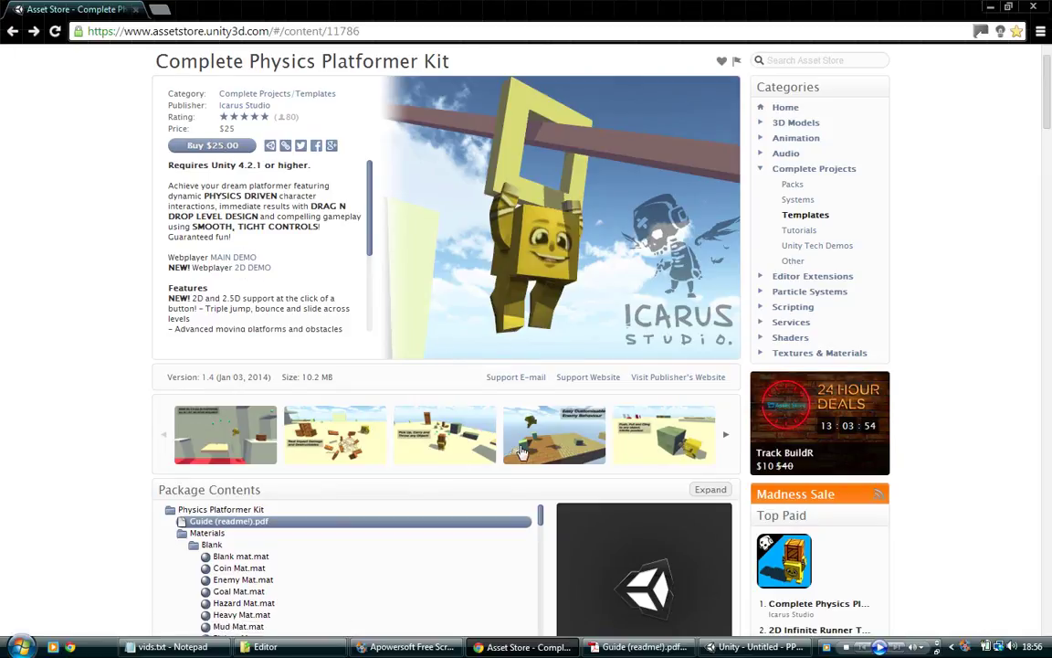
Switch to Unity and open the Physics Platformer Kit's Scenes folder to look over the 3D and 2D demo scenes.
{"action": "left_click", "coordinate": [741, 647]}
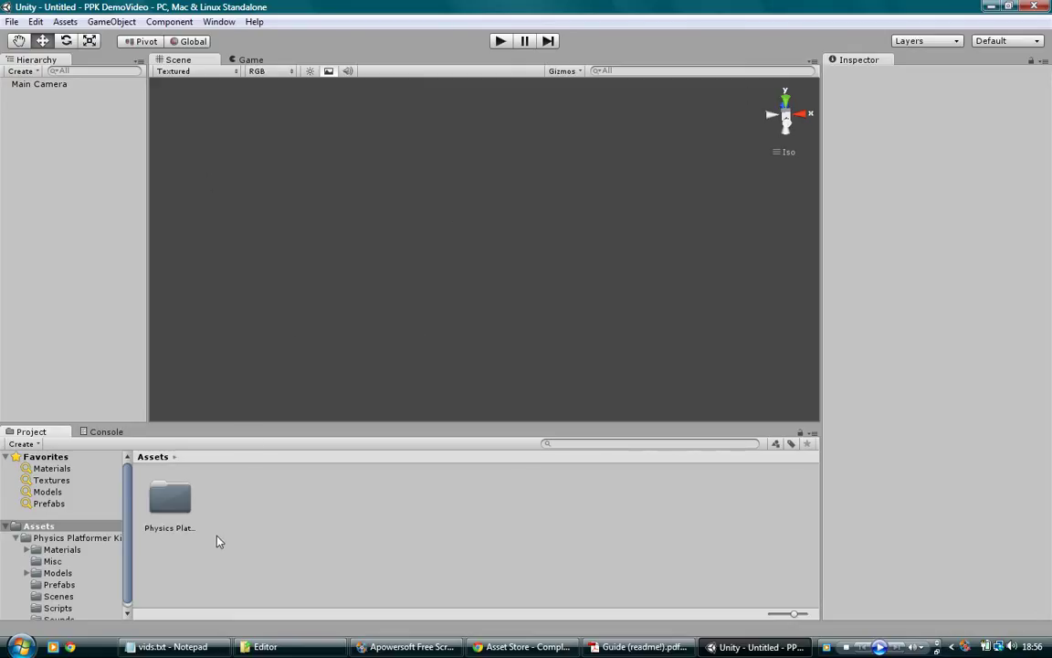
{"action": "double_click", "coordinate": [170, 499]}
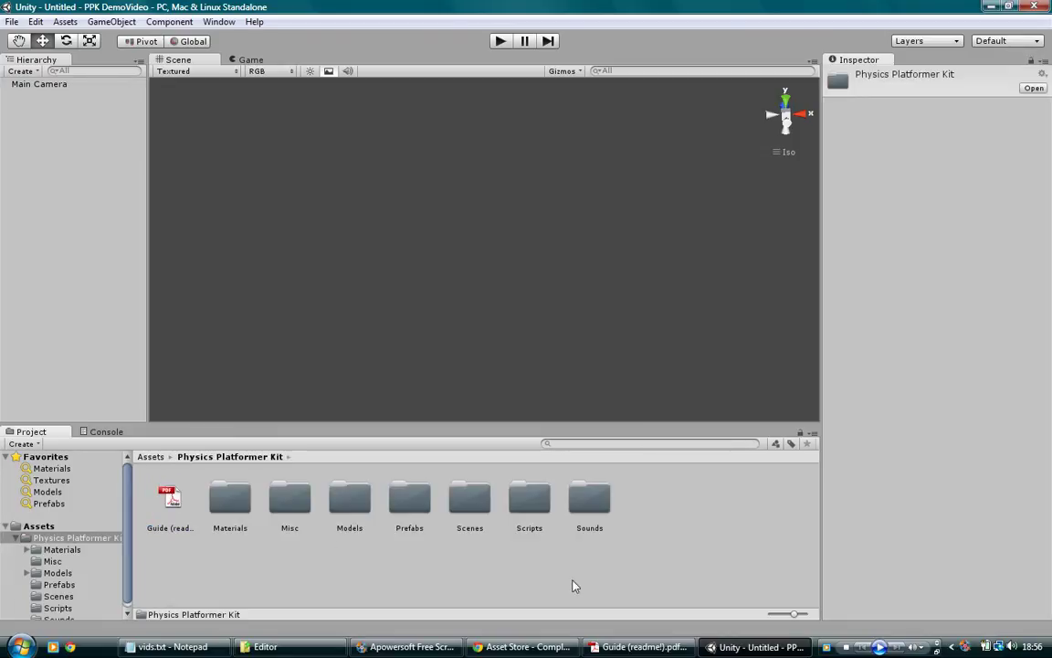
{"action": "double_click", "coordinate": [462, 500]}
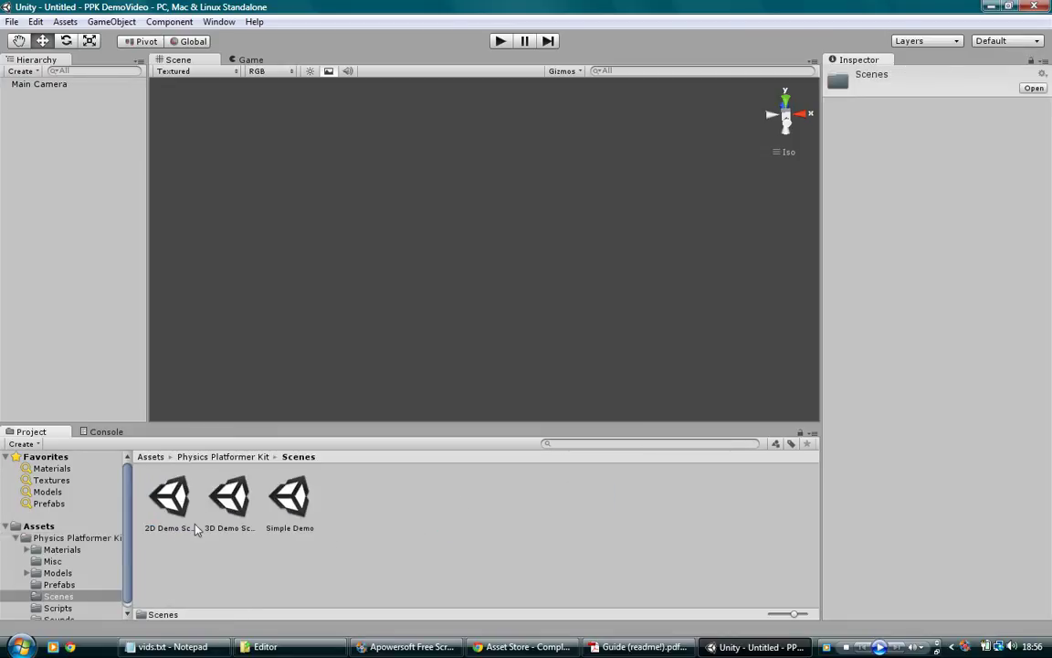
{"action": "left_click", "coordinate": [236, 496]}
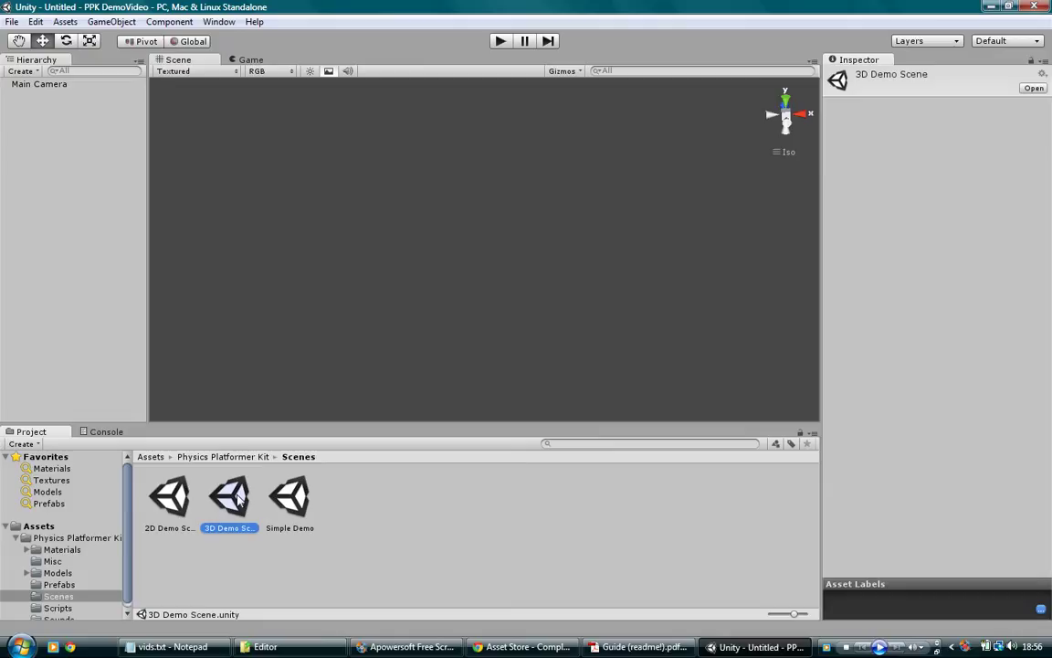
{"action": "left_click", "coordinate": [174, 498]}
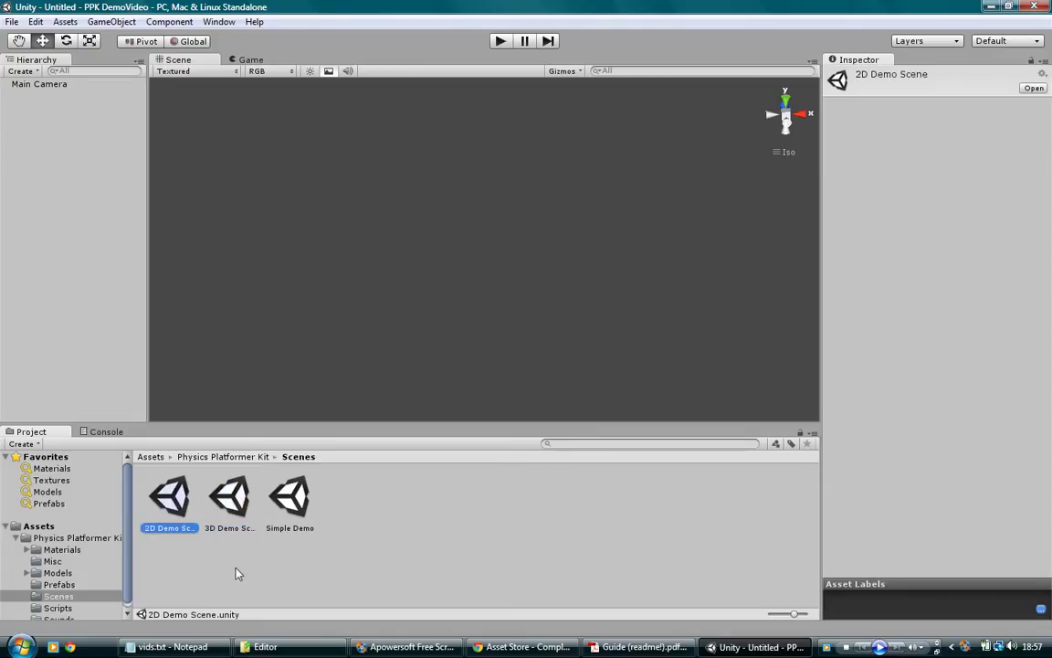
Check the web demo links on the kit's Asset Store page, return to Unity and open the Simple Demo scene.
{"action": "left_click", "coordinate": [522, 647]}
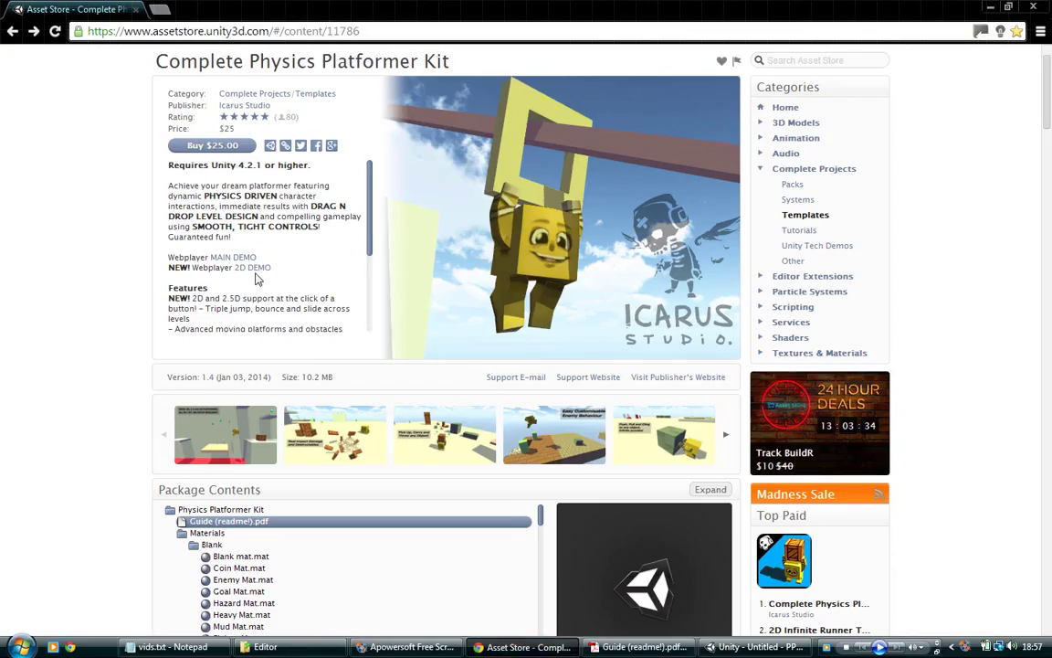
{"action": "left_click", "coordinate": [756, 646]}
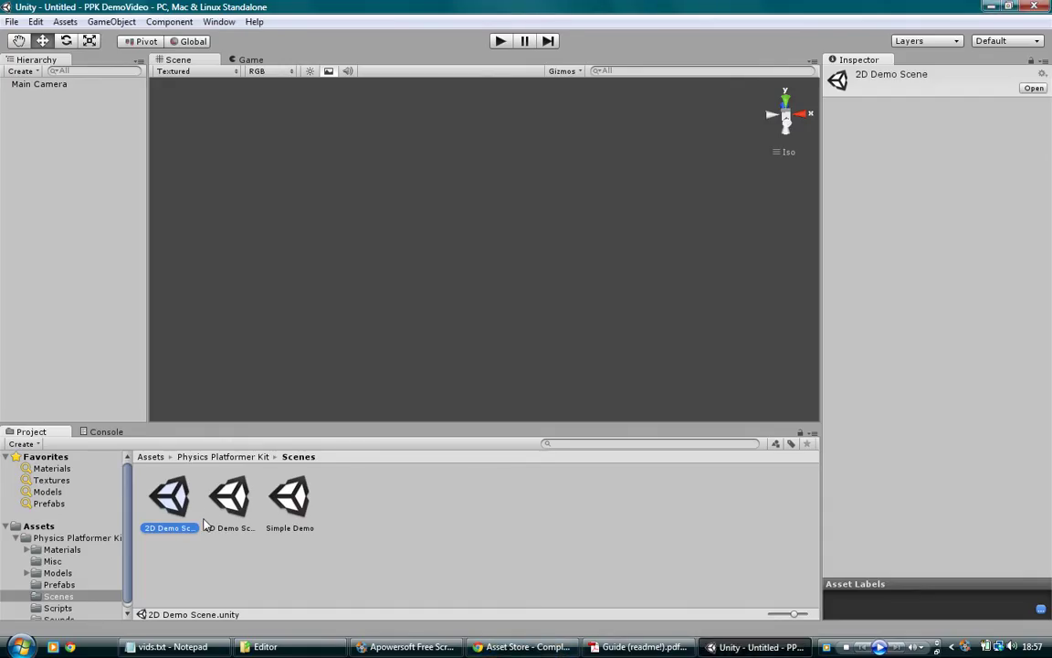
{"action": "double_click", "coordinate": [290, 503]}
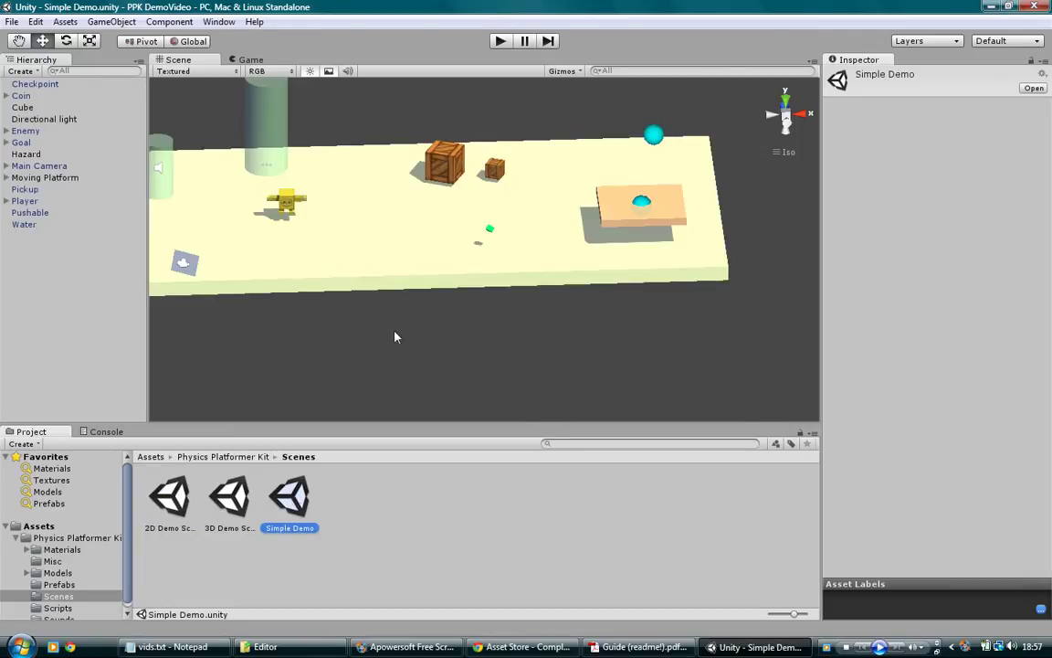
{"action": "left_click_drag", "start_coordinate": [301, 312], "coordinate": [402, 321], "text": "alt"}
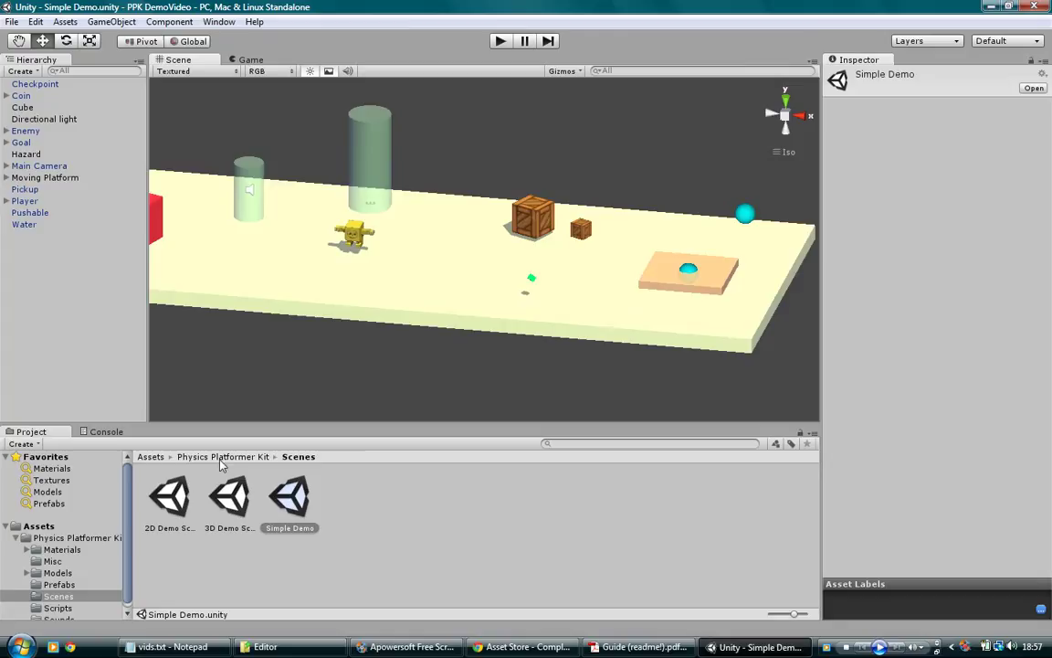
Open the 3D Demo Scene and view its whole level layout.
{"action": "double_click", "coordinate": [229, 498]}
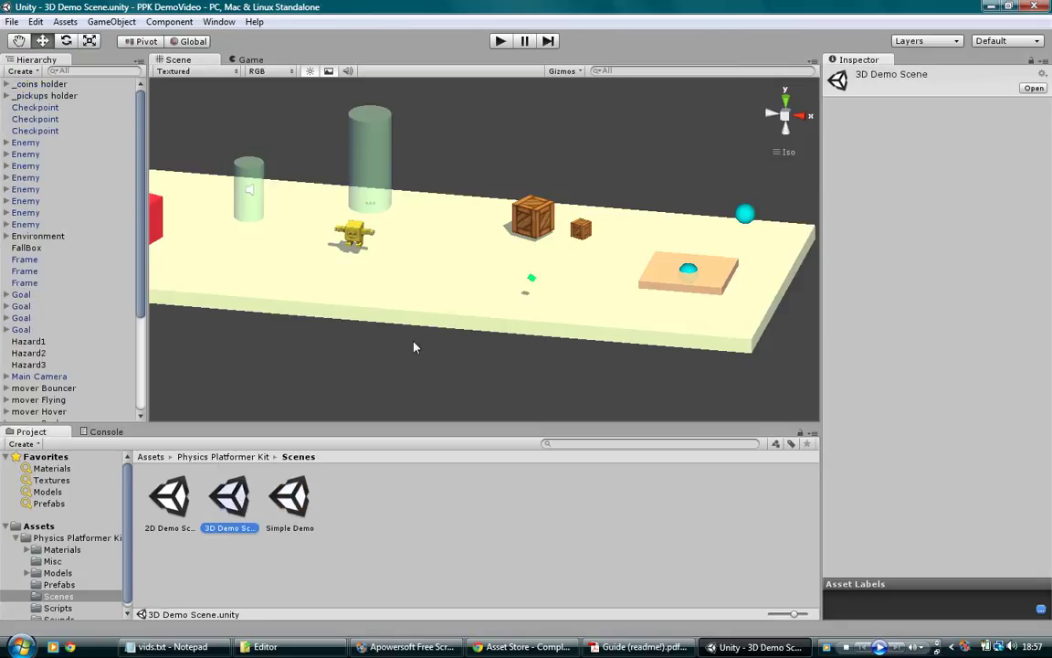
{"action": "scroll", "coordinate": [423, 319], "scroll_direction": "down", "scroll_amount": 15}
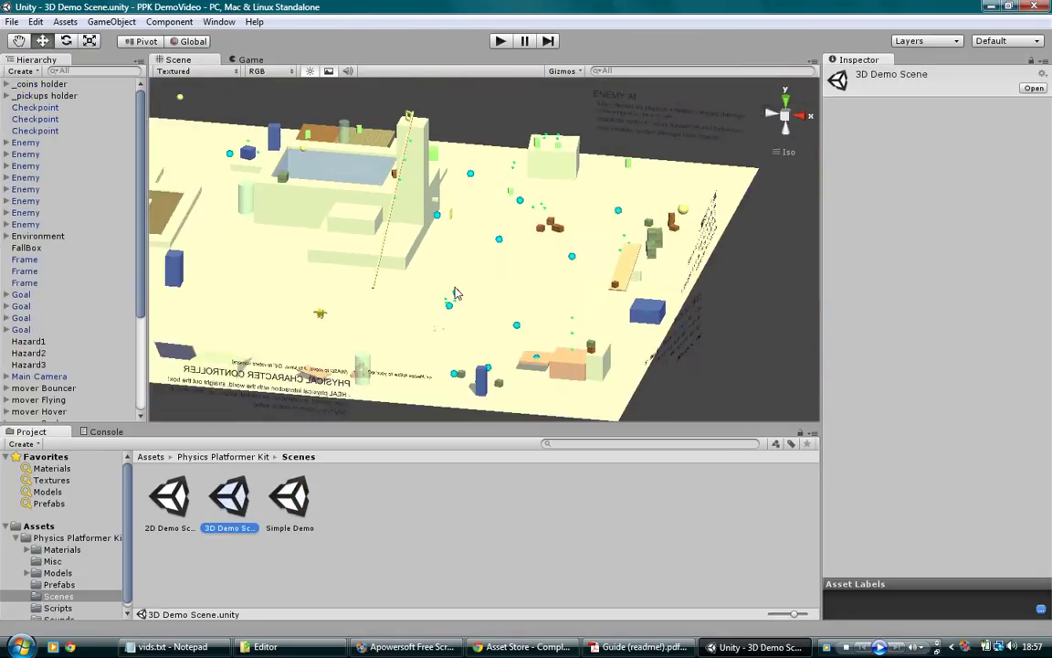
{"action": "left_click_drag", "start_coordinate": [456, 294], "coordinate": [457, 254], "text": "alt"}
Reopen the Simple Demo scene and bring its platform and objects into view.
{"action": "double_click", "coordinate": [291, 498]}
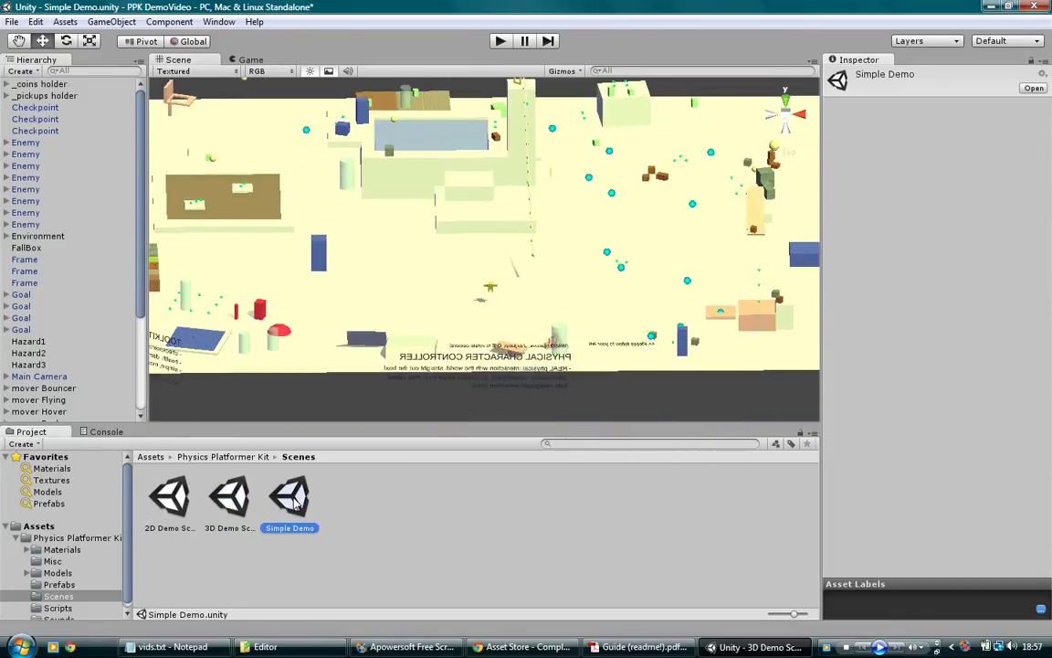
{"action": "left_click_drag", "start_coordinate": [624, 263], "coordinate": [456, 321], "text": "alt"}
{"action": "scroll", "coordinate": [628, 271], "scroll_direction": "up", "scroll_amount": 5}
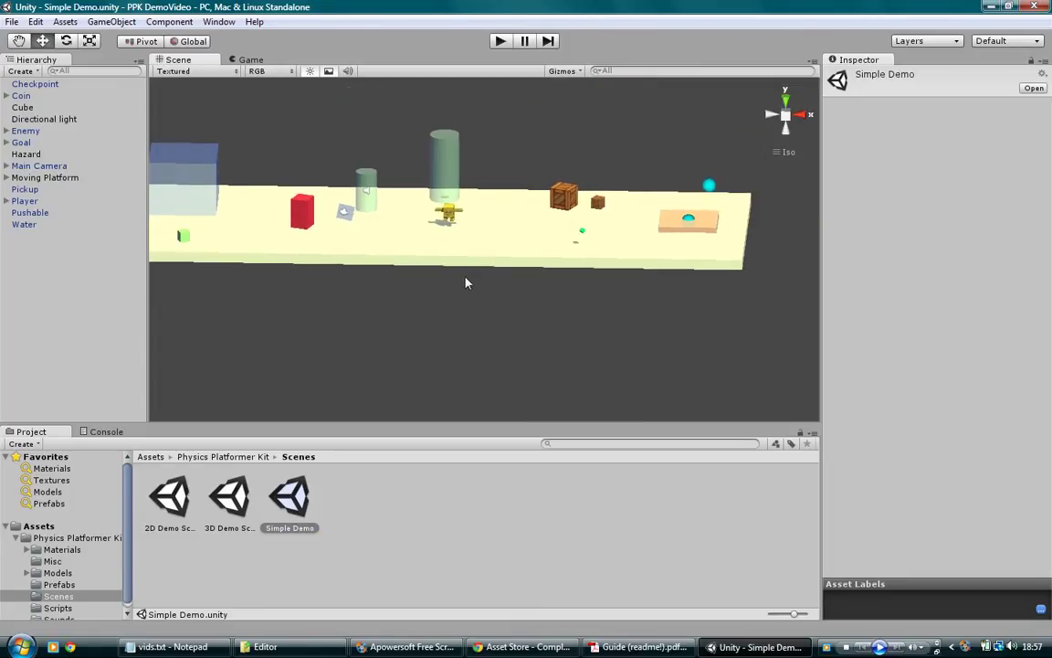
Examine the player, main camera, goal, pushable crate, pickup crate, moving platform and coin in the Simple Demo scene.
{"action": "left_click", "coordinate": [451, 216]}
{"action": "scroll", "coordinate": [439, 219], "scroll_direction": "up", "scroll_amount": 2}
{"action": "left_click", "coordinate": [274, 178]}
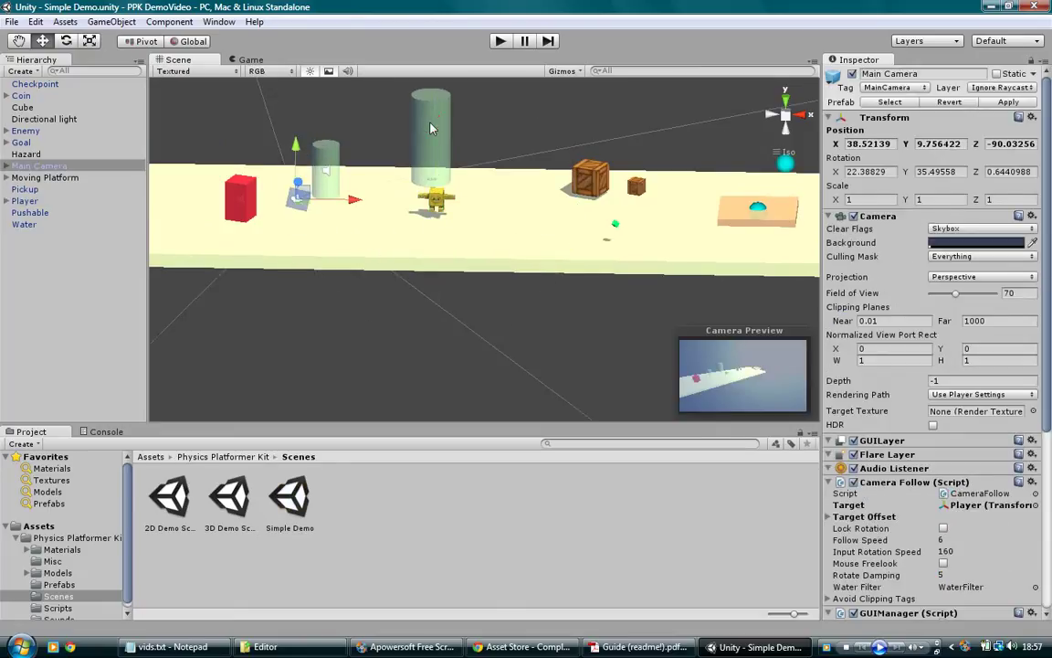
{"action": "left_click", "coordinate": [431, 128]}
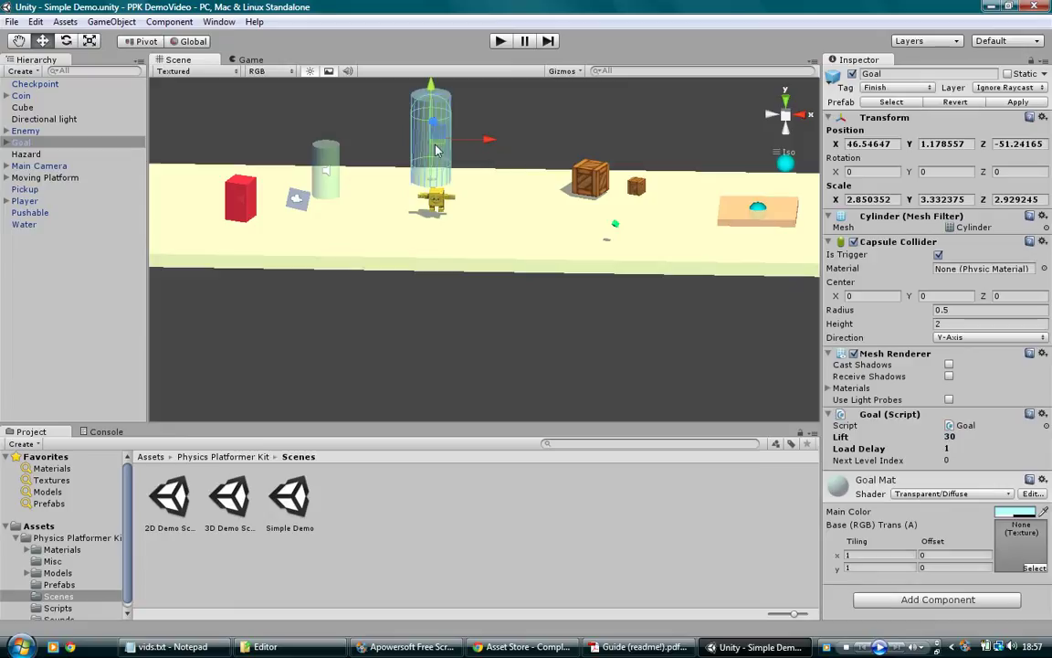
{"action": "left_click", "coordinate": [585, 175]}
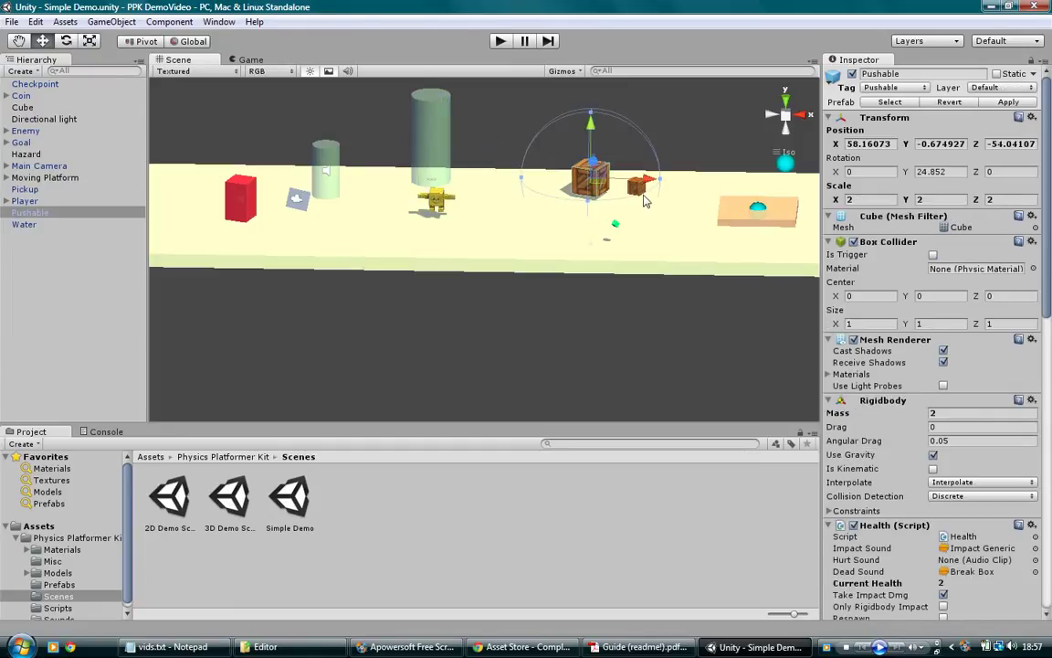
{"action": "left_click", "coordinate": [638, 187]}
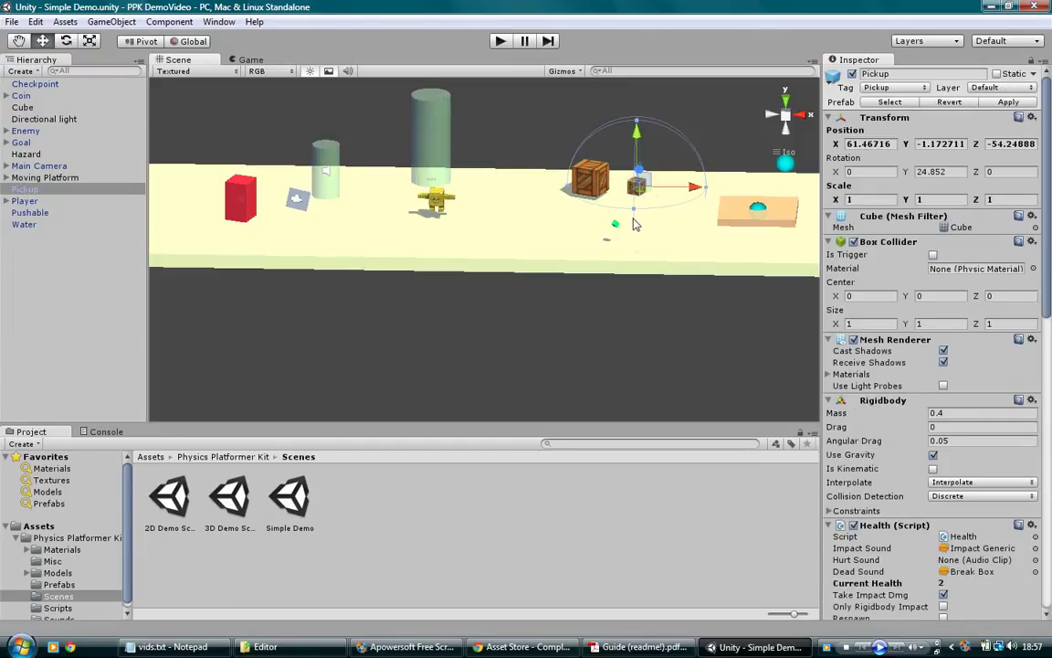
{"action": "left_click", "coordinate": [700, 199]}
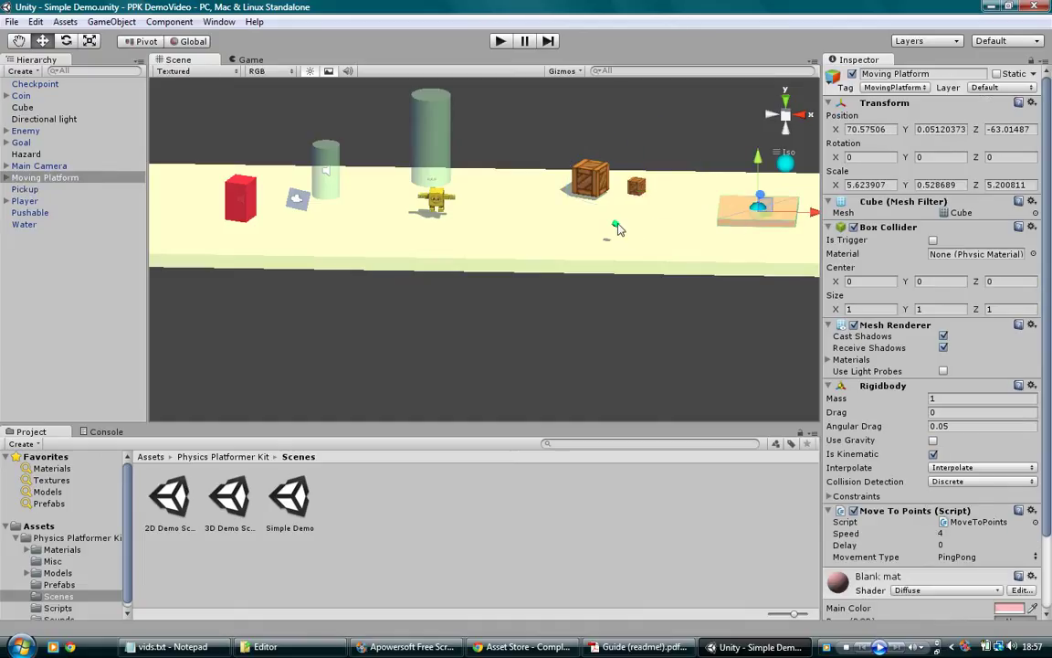
{"action": "left_click", "coordinate": [617, 225]}
Examine the enemy, the water volume and the red hazard block at the other end of the level.
{"action": "middle_click_drag", "start_coordinate": [330, 264], "coordinate": [501, 266]}
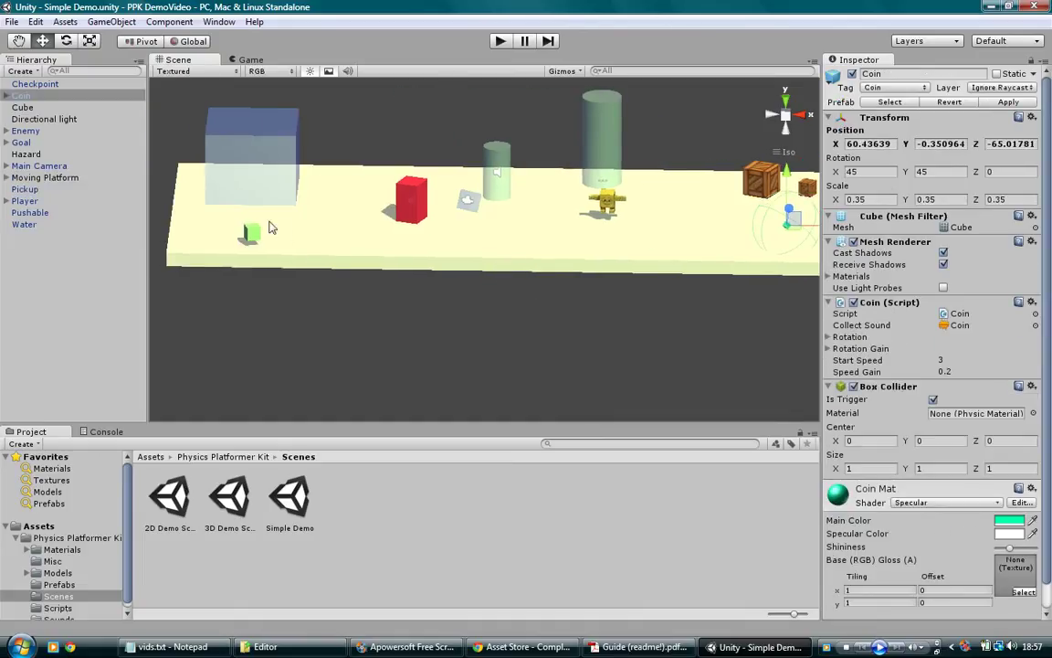
{"action": "left_click", "coordinate": [249, 230]}
{"action": "left_click", "coordinate": [290, 142]}
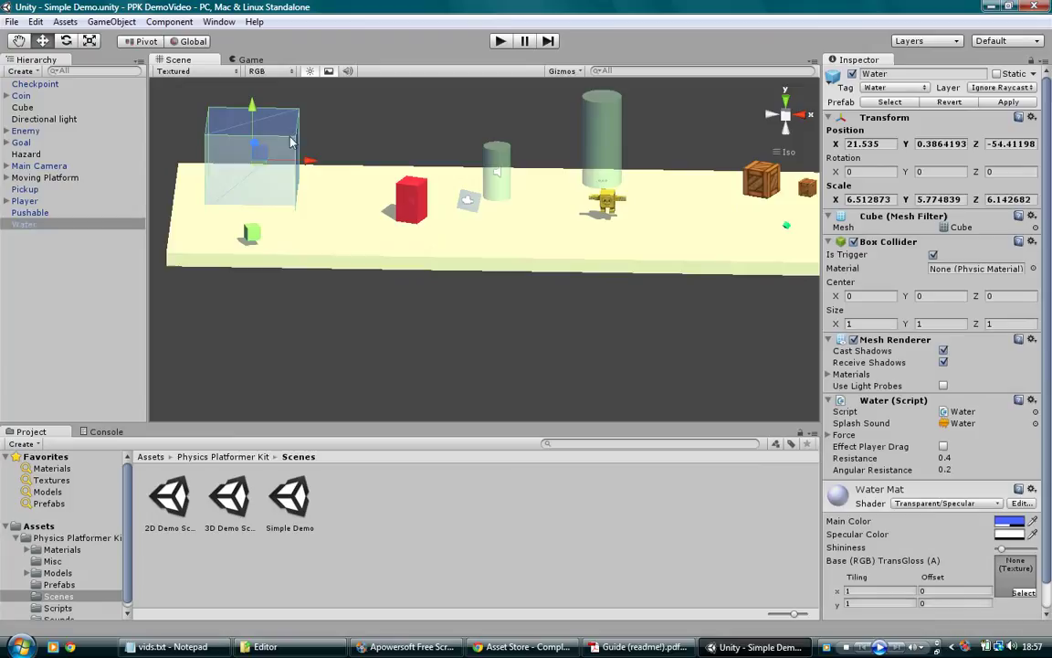
{"action": "left_click", "coordinate": [411, 196]}
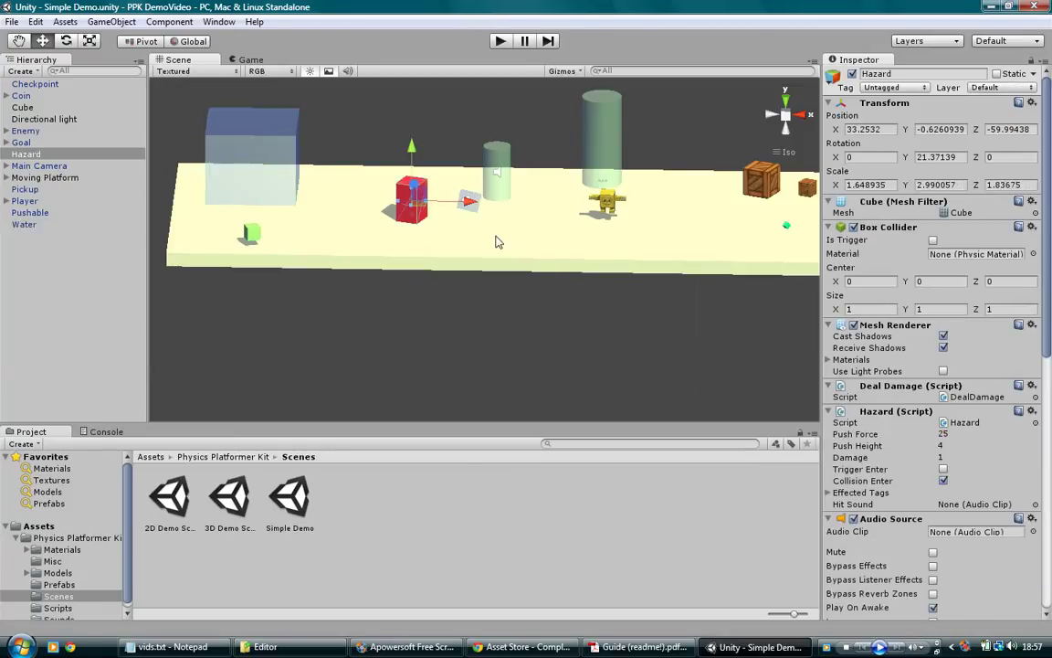
Select the Moving Platform, expand its children and inspect waypoint1 and waypoint2.
{"action": "mouse_move", "coordinate": [549, 241]}
{"action": "middle_mouse_down"}
{"action": "mouse_move", "coordinate": [284, 248]}
{"action": "mouse_move", "coordinate": [402, 266]}
{"action": "middle_mouse_up"}
{"action": "right_click_drag", "start_coordinate": [437, 275], "coordinate": [498, 290]}
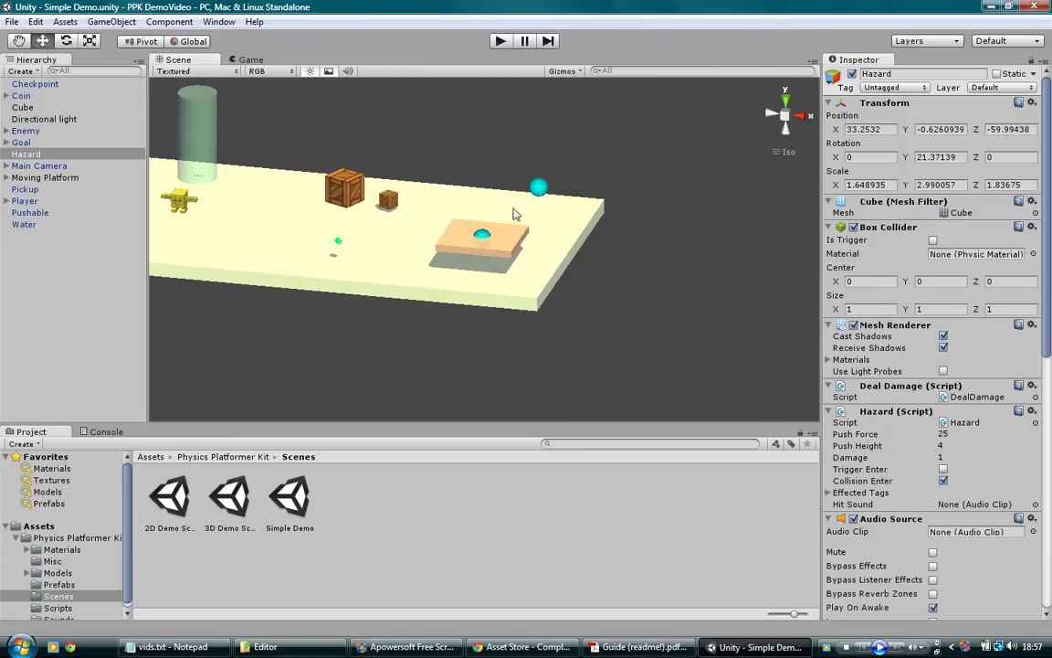
{"action": "left_click", "coordinate": [484, 240]}
{"action": "key", "text": "f"}
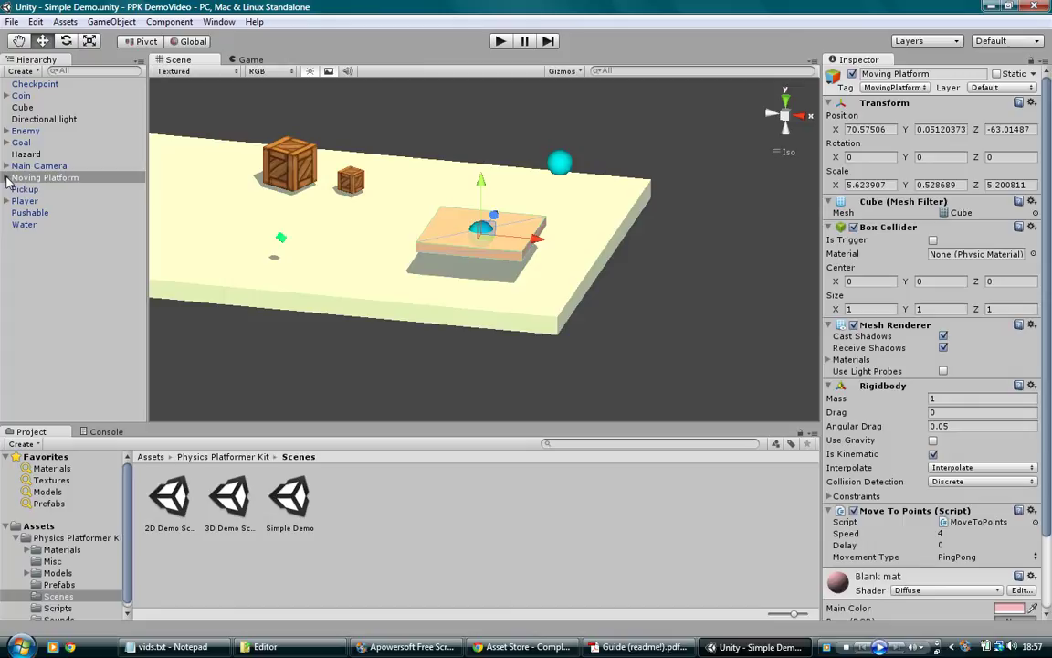
{"action": "left_click", "coordinate": [6, 177]}
{"action": "left_click", "coordinate": [38, 189]}
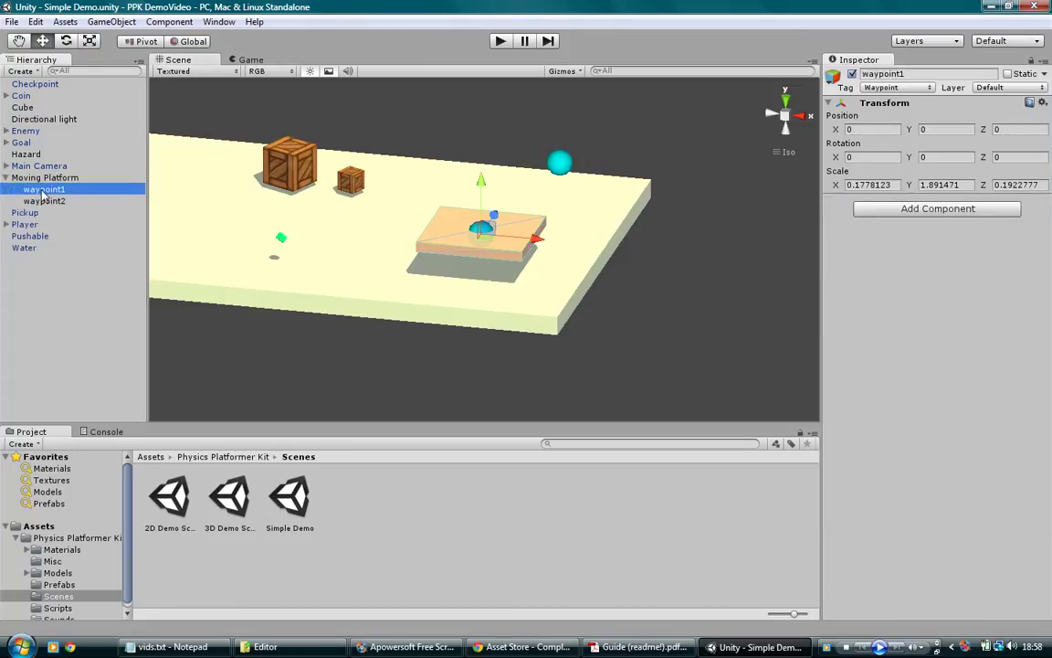
{"action": "left_click", "coordinate": [46, 200]}
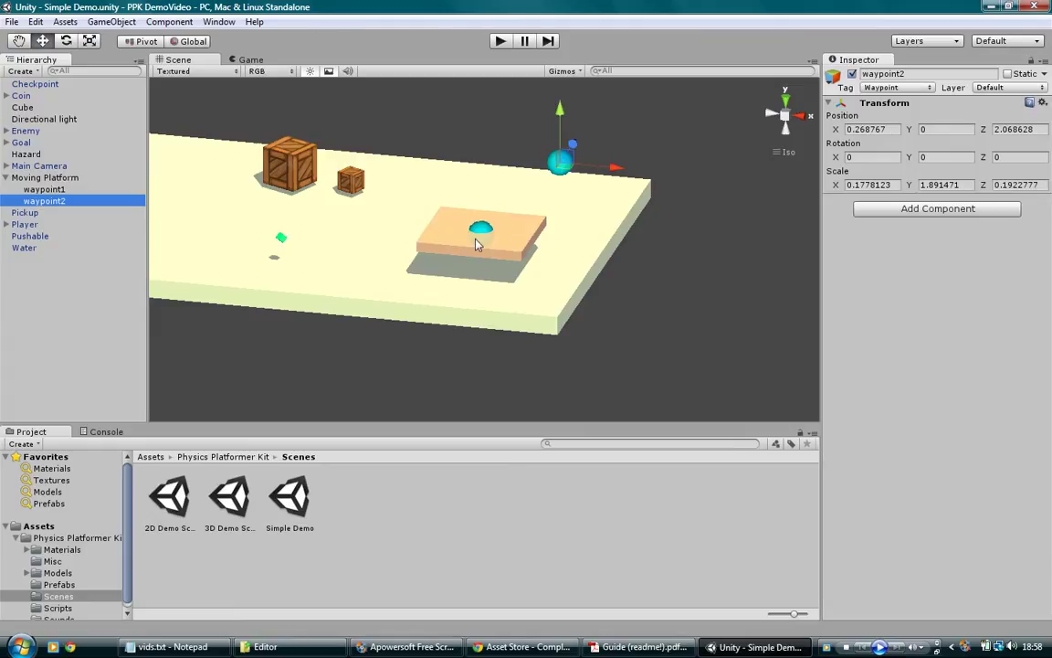
Check the waypoints in the Game view, return to the Scene view and move waypoint2 to X about 0.19.
{"action": "left_click", "coordinate": [234, 60]}
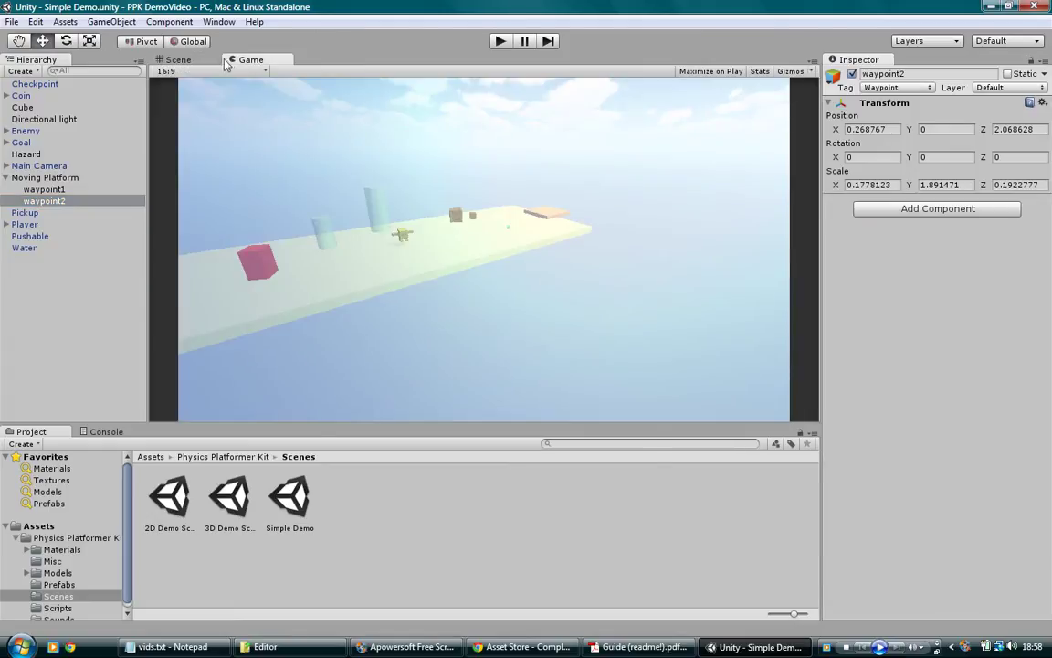
{"action": "left_click", "coordinate": [178, 60]}
{"action": "right_click_drag", "start_coordinate": [551, 267], "coordinate": [567, 276]}
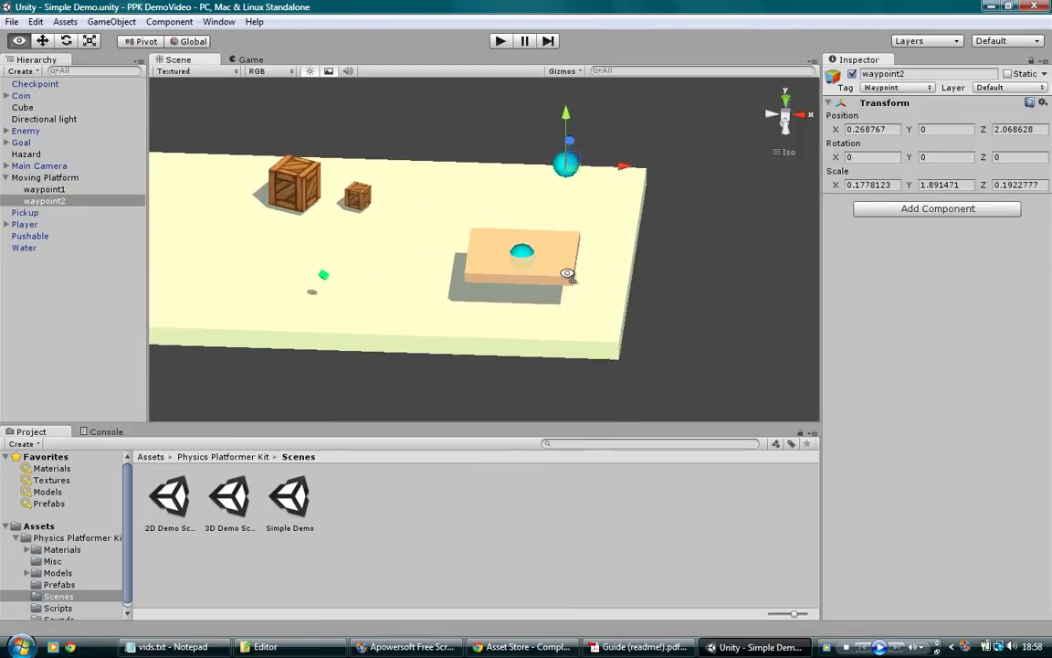
{"action": "scroll", "coordinate": [566, 276], "scroll_direction": "down", "scroll_amount": 4}
{"action": "left_click_drag", "start_coordinate": [606, 182], "coordinate": [369, 291]}
{"action": "middle_click_drag", "start_coordinate": [369, 291], "coordinate": [405, 319]}
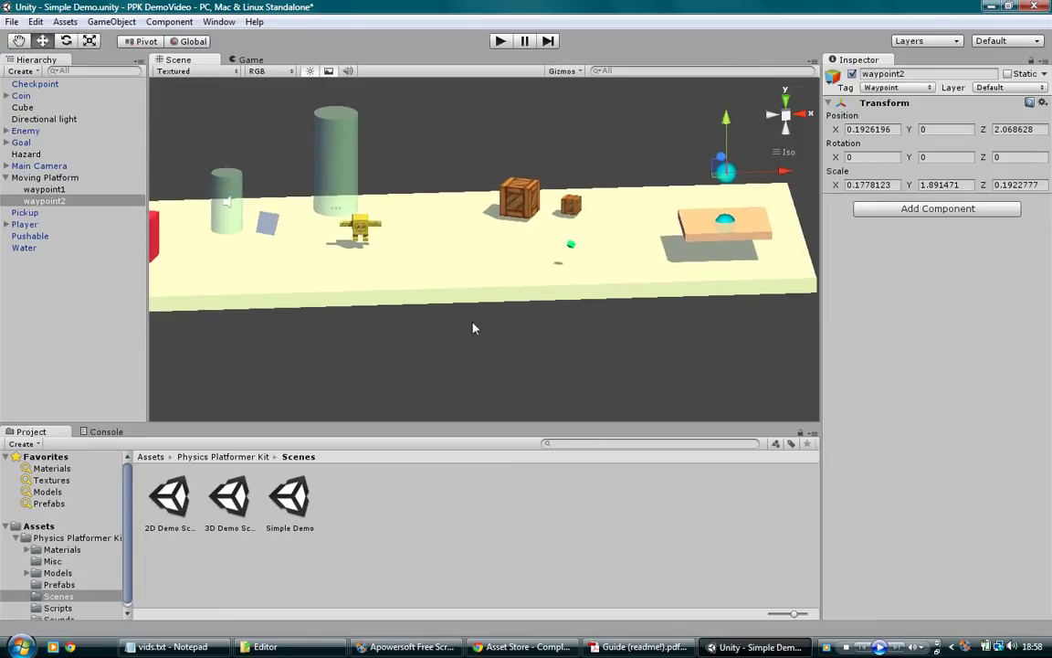
Open Guide (readme!).pdf from the Physics Platformer Kit folder, read its contents list and Setup section, and return to Unity.
{"action": "left_click", "coordinate": [80, 538]}
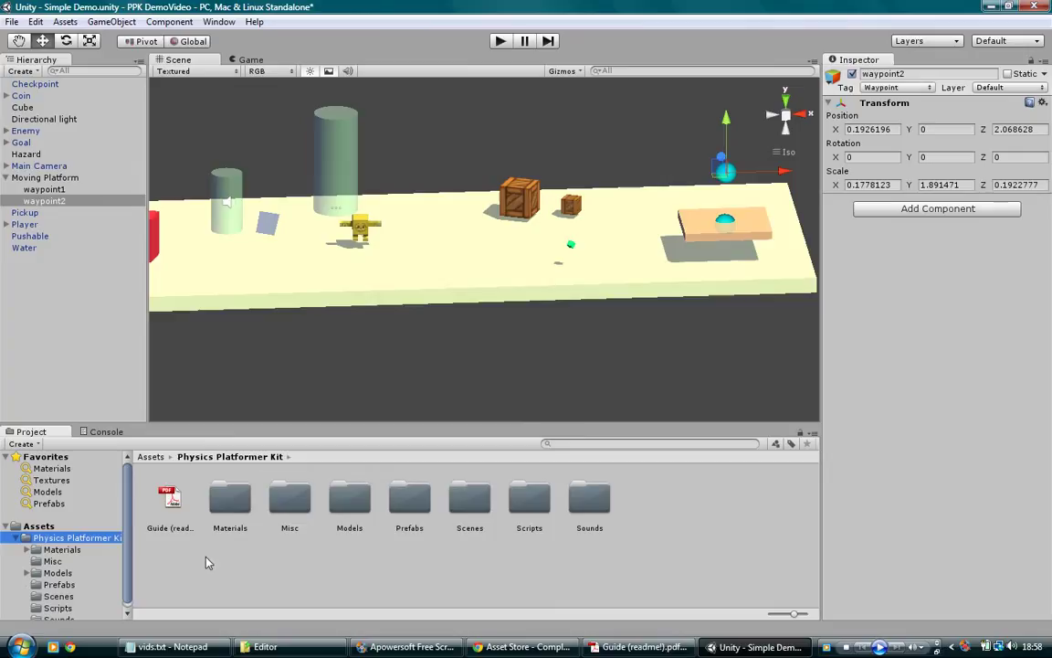
{"action": "left_click", "coordinate": [173, 498]}
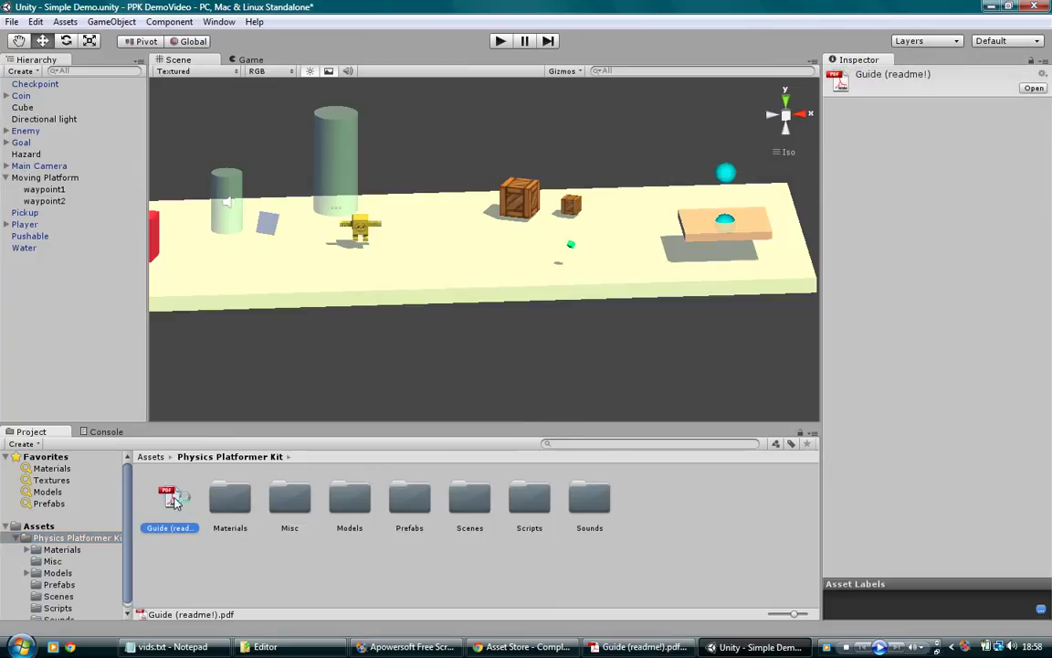
{"action": "double_click", "coordinate": [269, 604]}
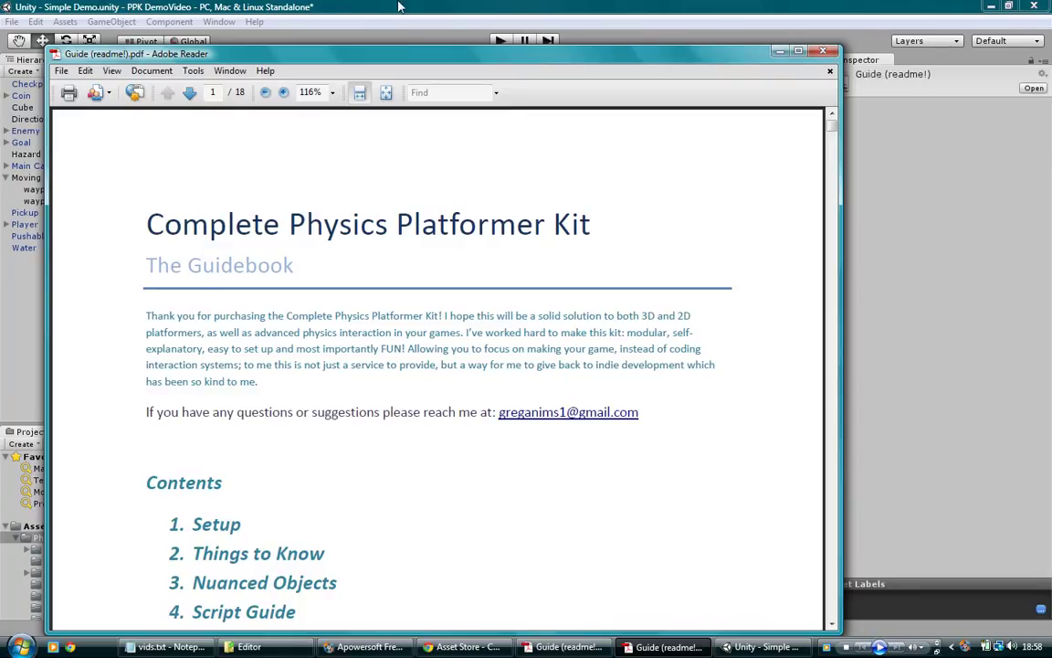
{"action": "left_click_drag", "start_coordinate": [414, 62], "coordinate": [478, 23]}
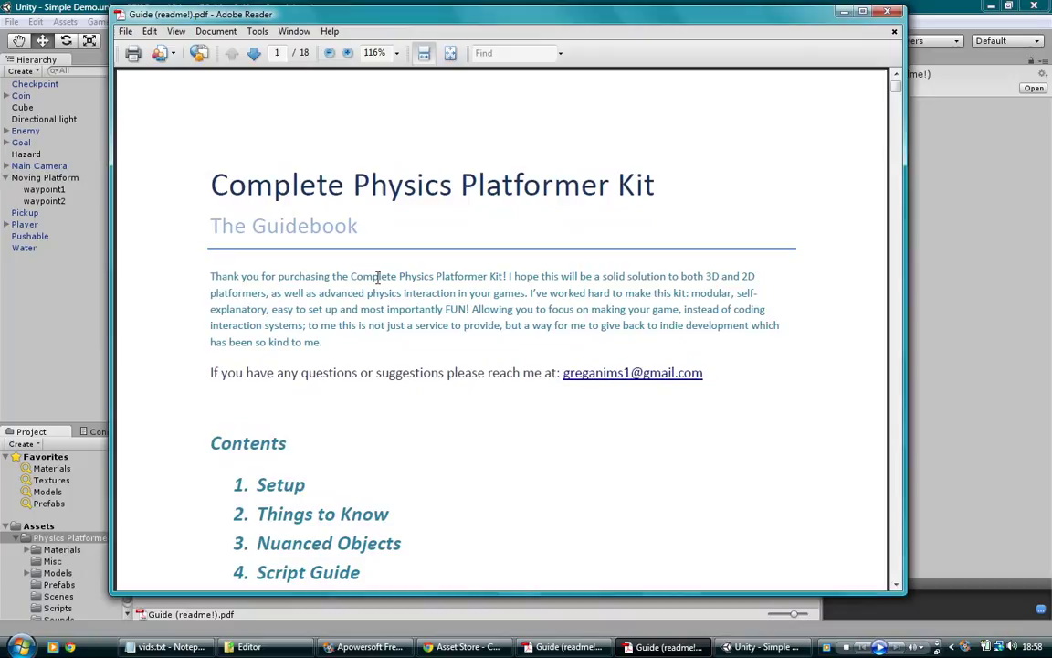
{"action": "scroll", "coordinate": [422, 236], "scroll_direction": "down", "scroll_amount": 5}
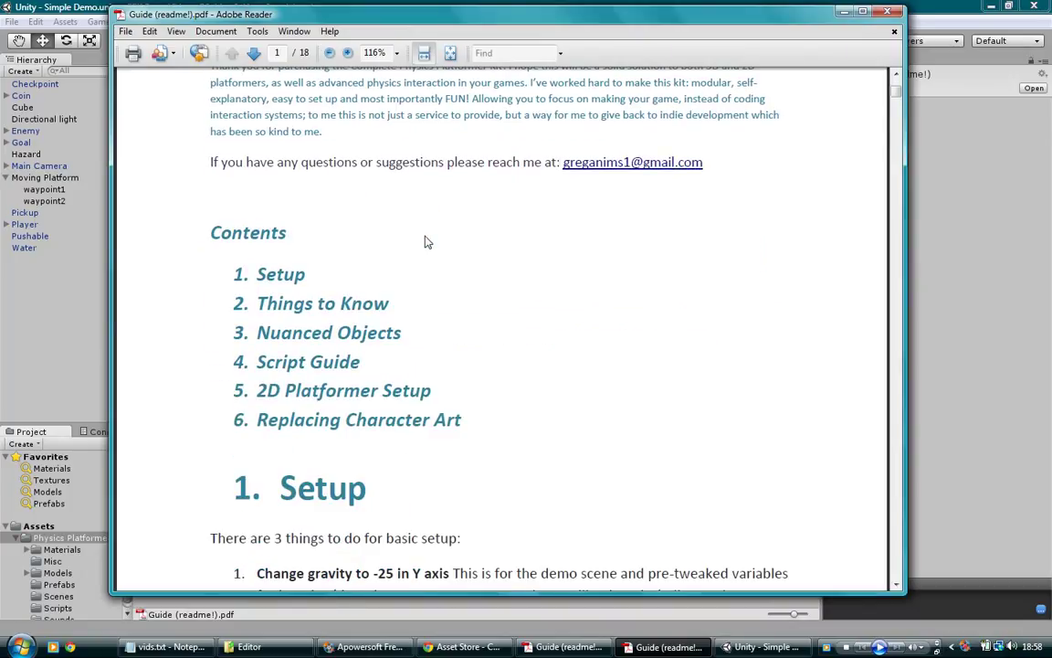
{"action": "scroll", "coordinate": [425, 241], "scroll_direction": "down", "scroll_amount": 7}
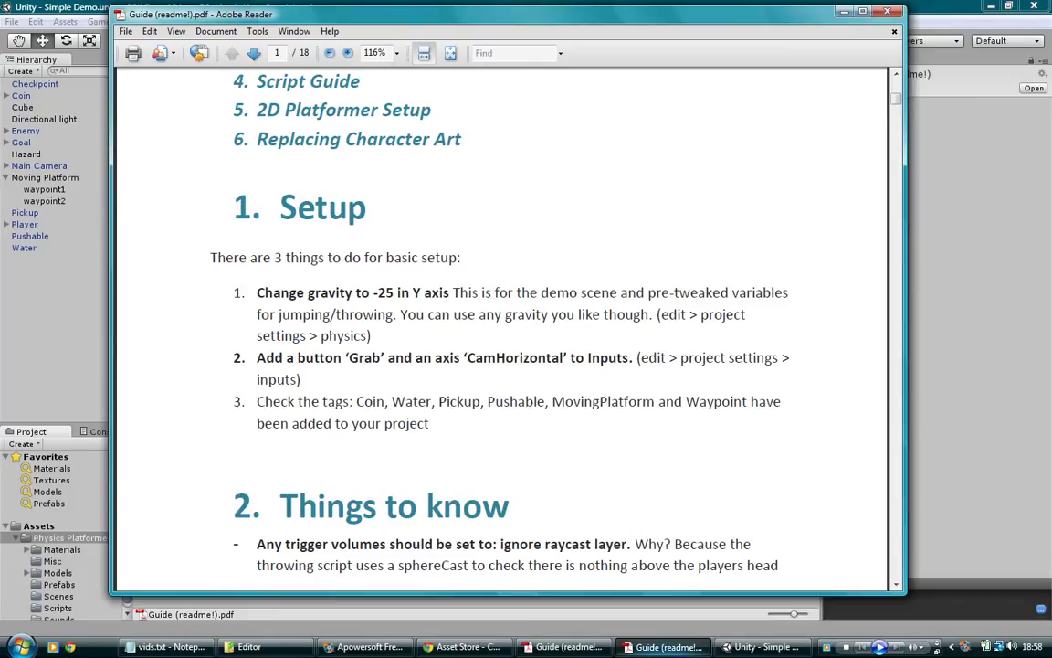
{"action": "left_click", "coordinate": [660, 647]}
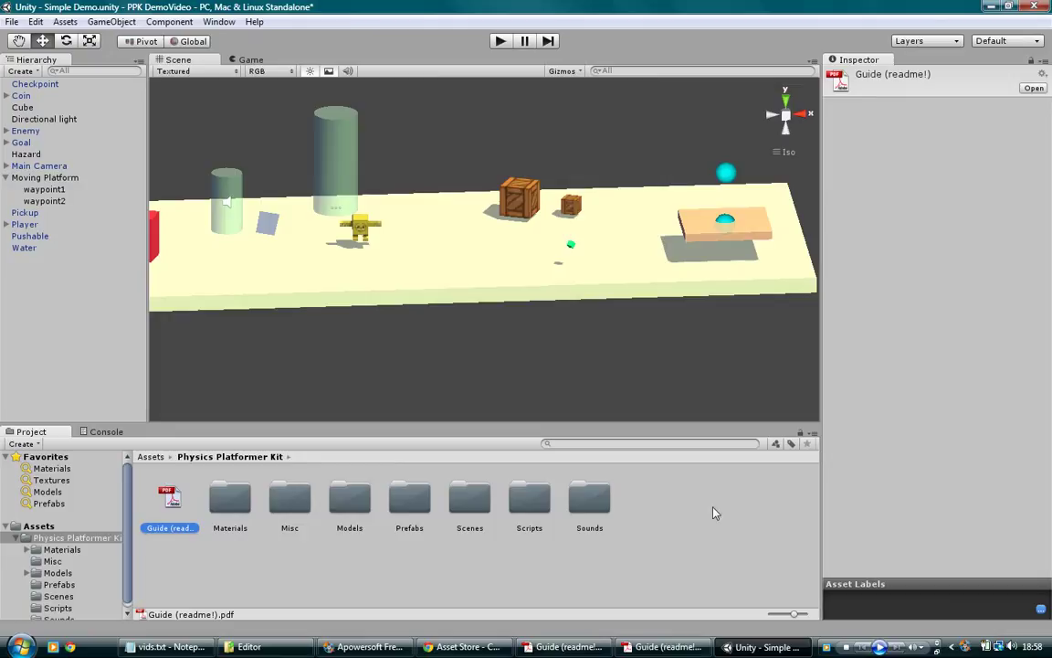
Close the duplicate guide window and open the project's Physics settings.
{"action": "right_click", "coordinate": [553, 647]}
{"action": "left_click", "coordinate": [577, 641]}
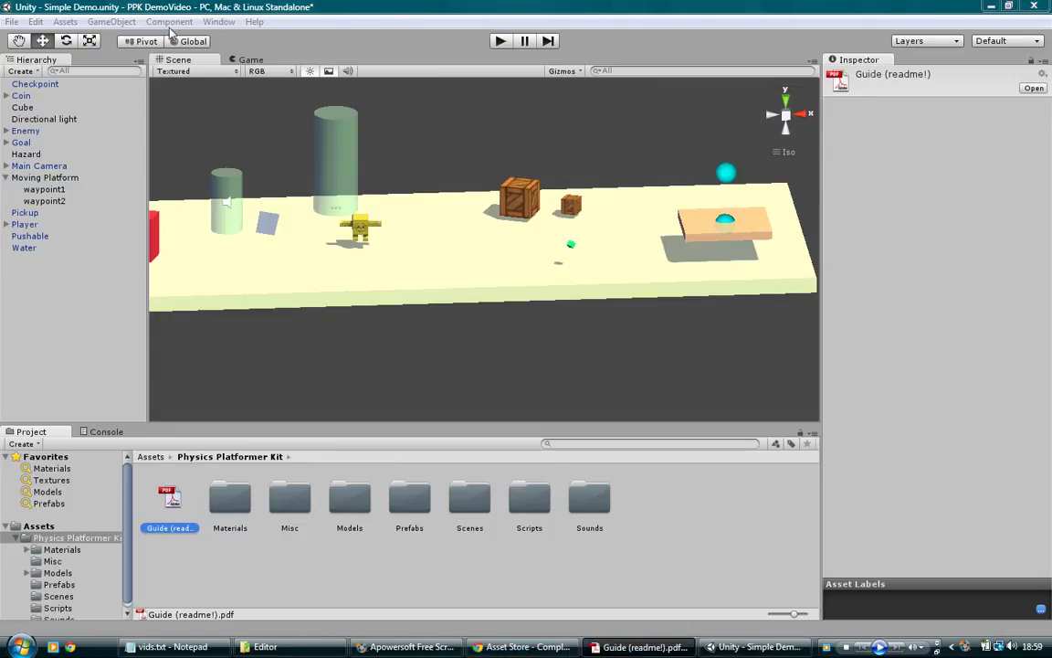
{"action": "left_click", "coordinate": [64, 22]}
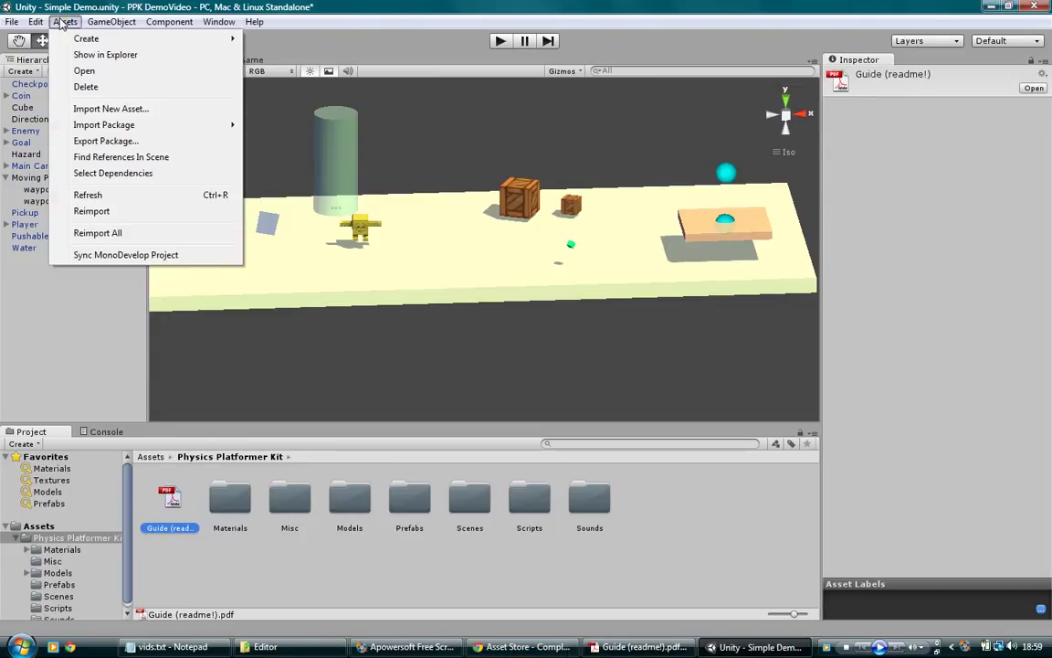
{"action": "mouse_move", "coordinate": [35, 21]}
{"action": "mouse_move", "coordinate": [128, 337]}
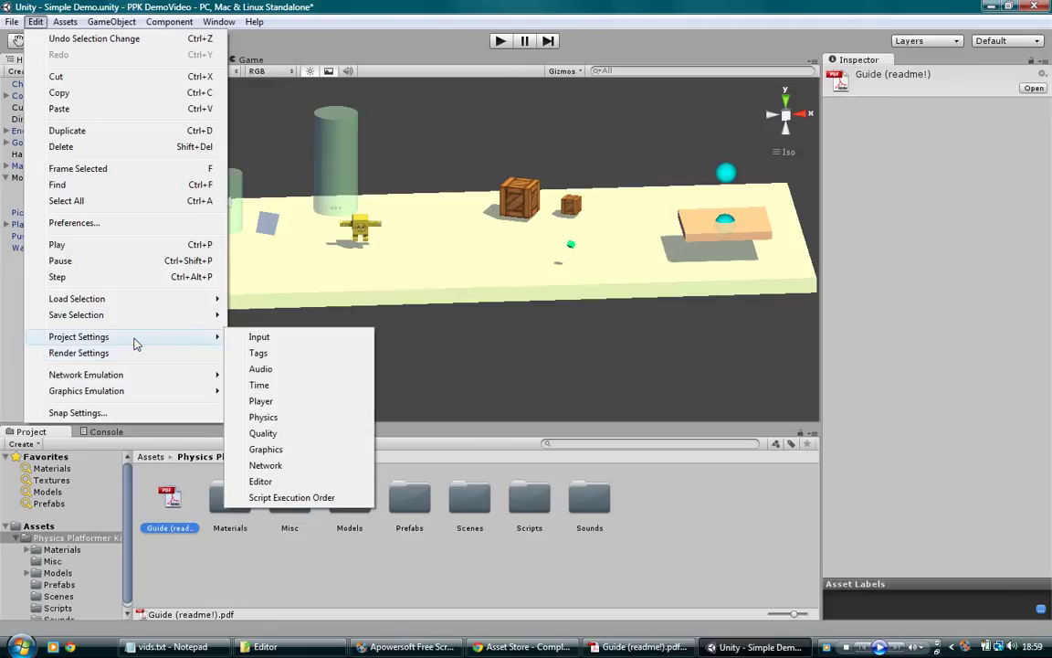
{"action": "left_click", "coordinate": [283, 417]}
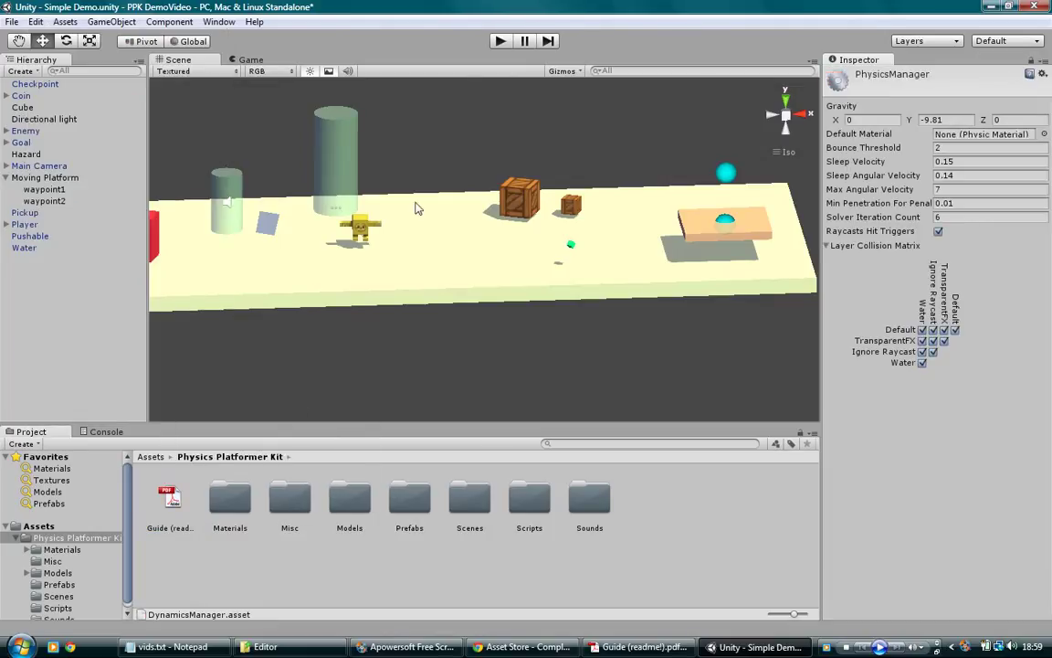
Play-test the scene by moving the player around and jumping, then stop the test.
{"action": "left_click", "coordinate": [503, 40]}
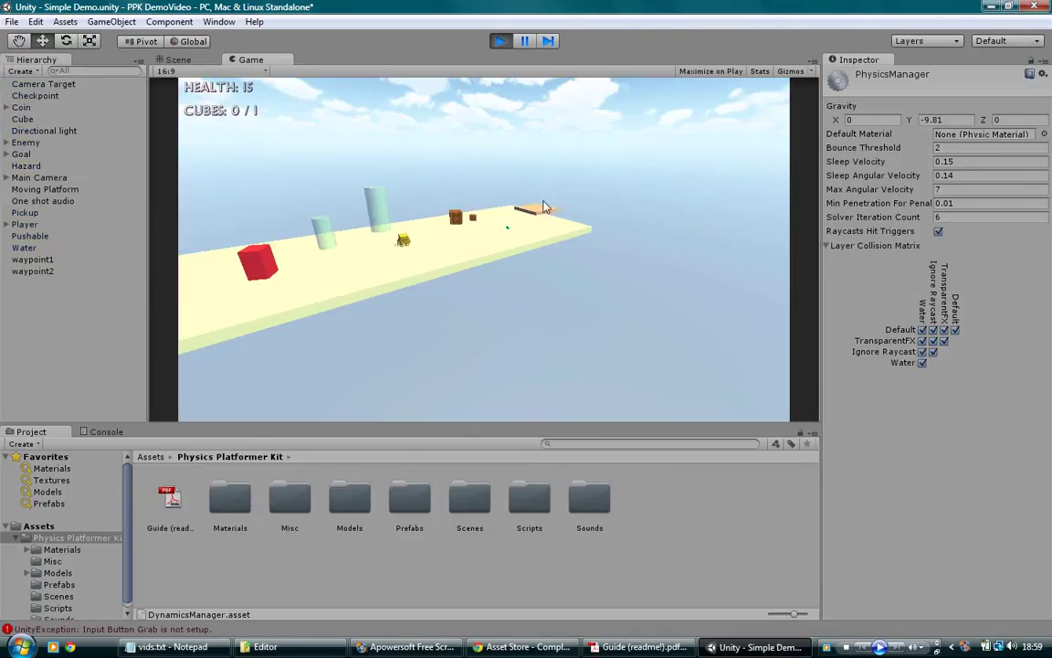
{"action": "key", "text": "d"}
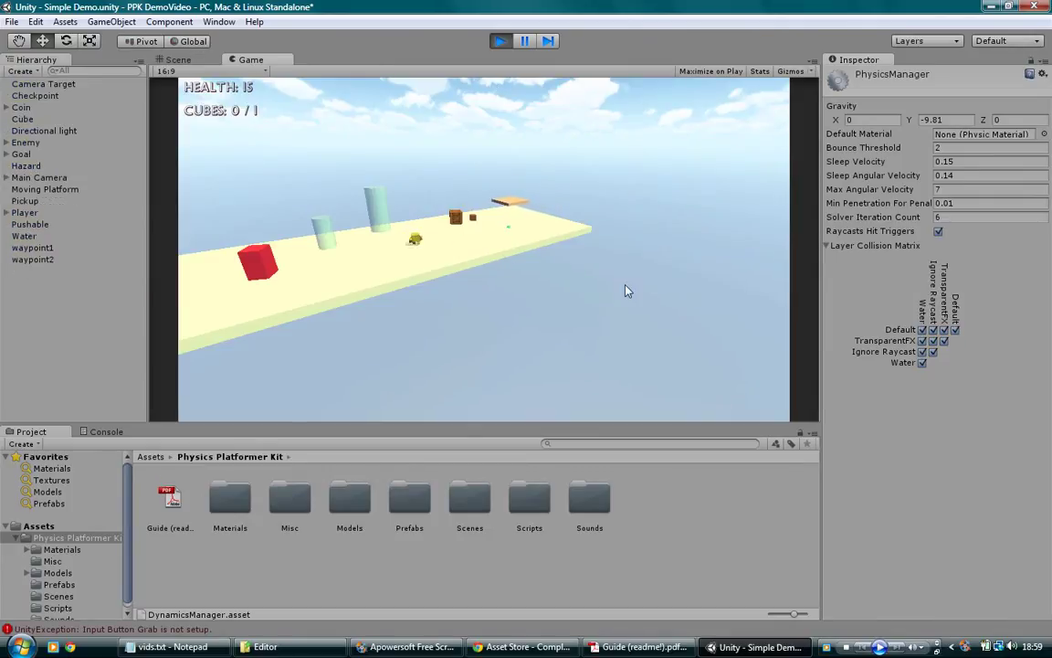
{"action": "key", "text": "a"}
{"action": "key", "text": "d"}
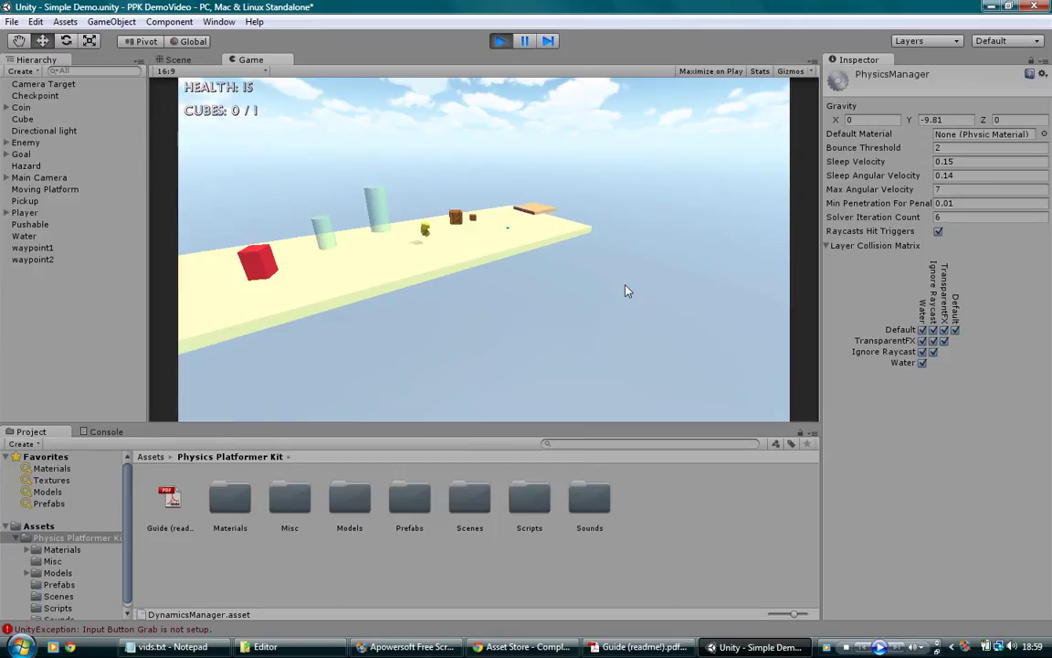
{"action": "key", "text": "space"}
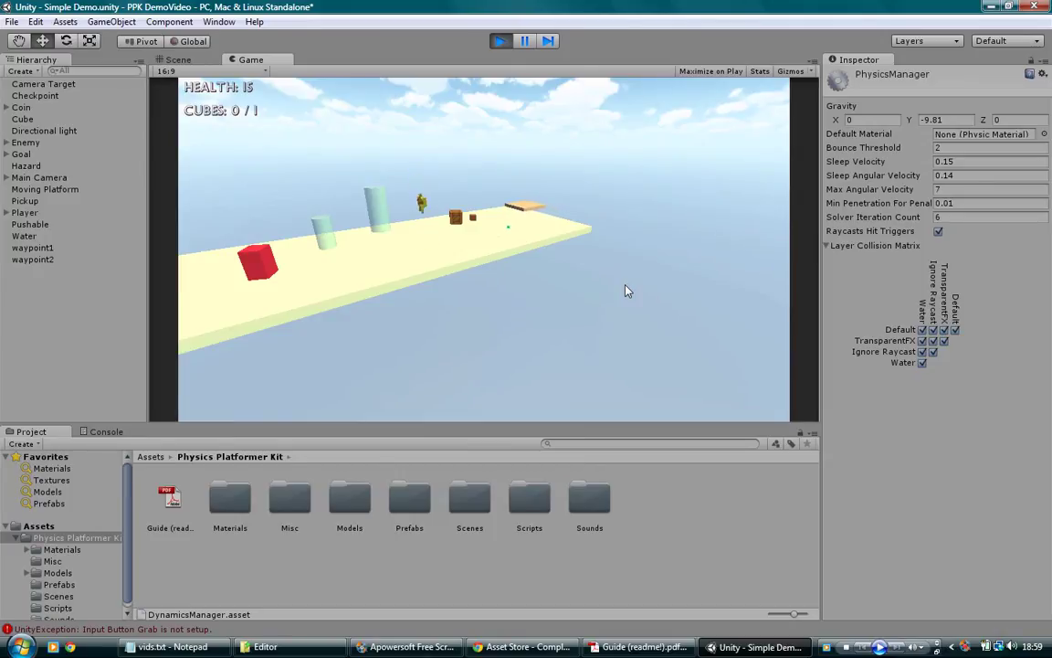
{"action": "left_click", "coordinate": [501, 40]}
Set the project's Y gravity to -9 and inspect the jump settings in the player's Player Move script.
{"action": "left_click", "coordinate": [950, 120]}
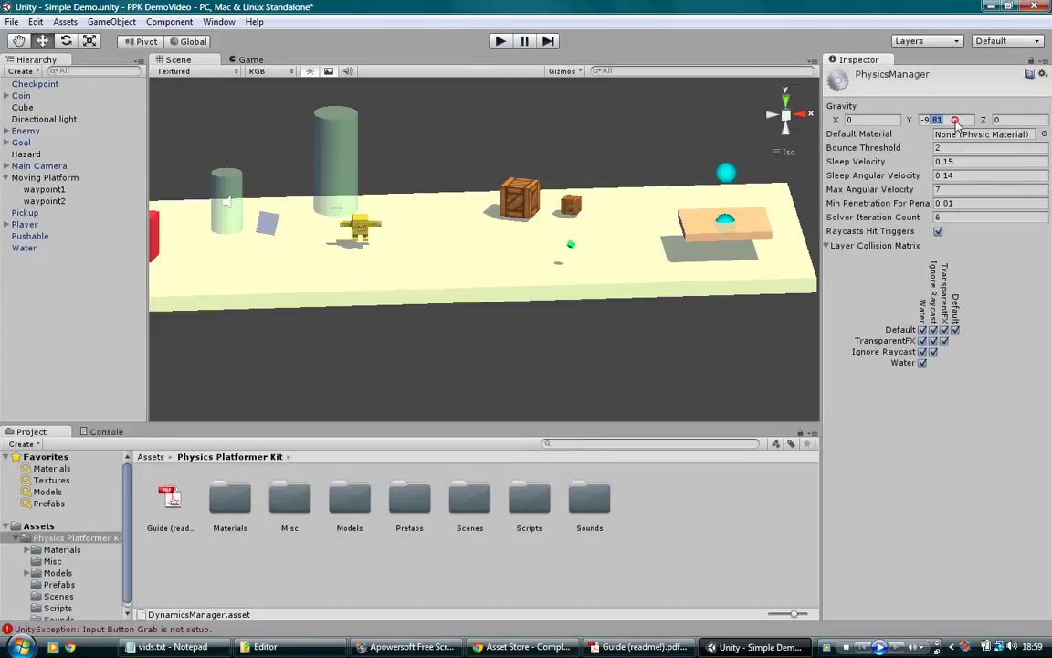
{"action": "type", "text": "-9"}
{"action": "left_click", "coordinate": [362, 231]}
{"action": "left_click_drag", "start_coordinate": [1047, 199], "coordinate": [1048, 329]}
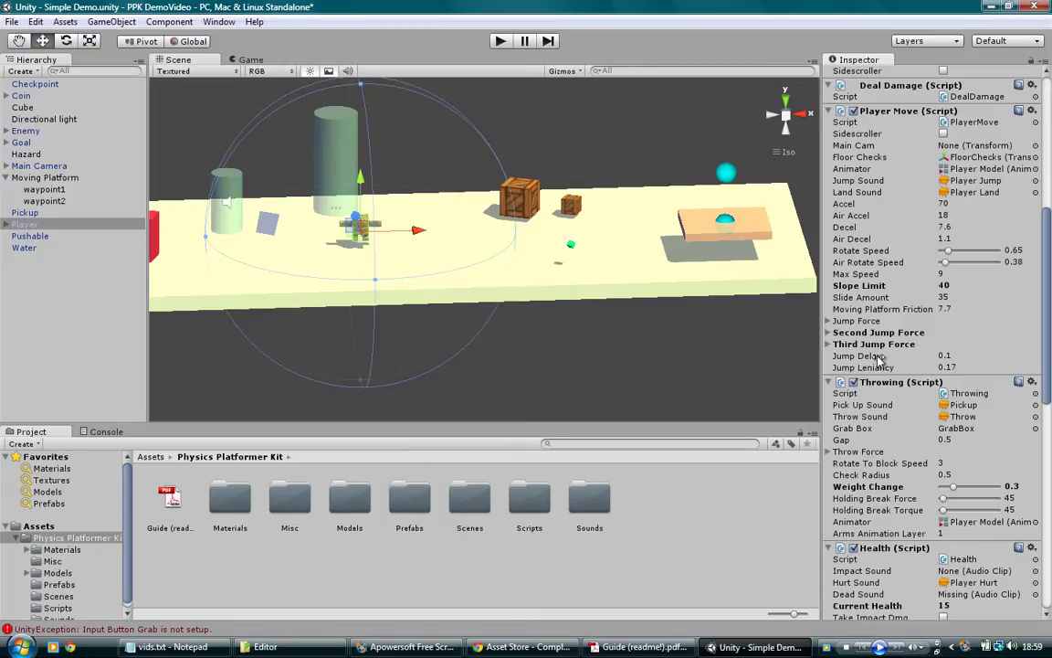
{"action": "left_click_drag", "start_coordinate": [1049, 375], "coordinate": [1049, 338]}
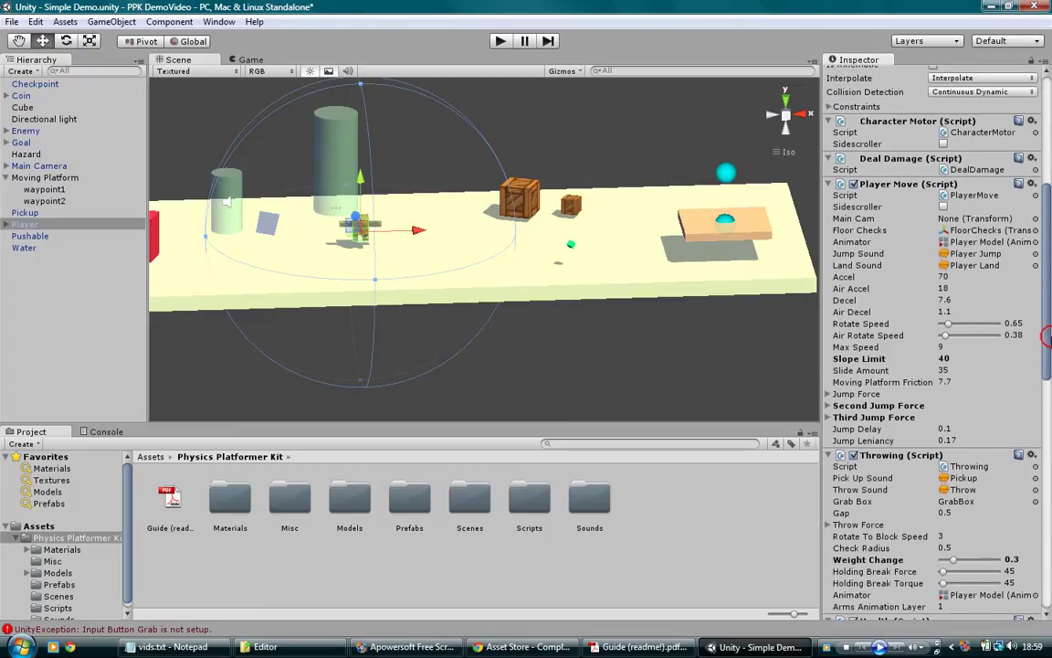
Open the project's Input settings and increase the number of axes to 17.
{"action": "left_click", "coordinate": [65, 21]}
{"action": "mouse_move", "coordinate": [35, 22]}
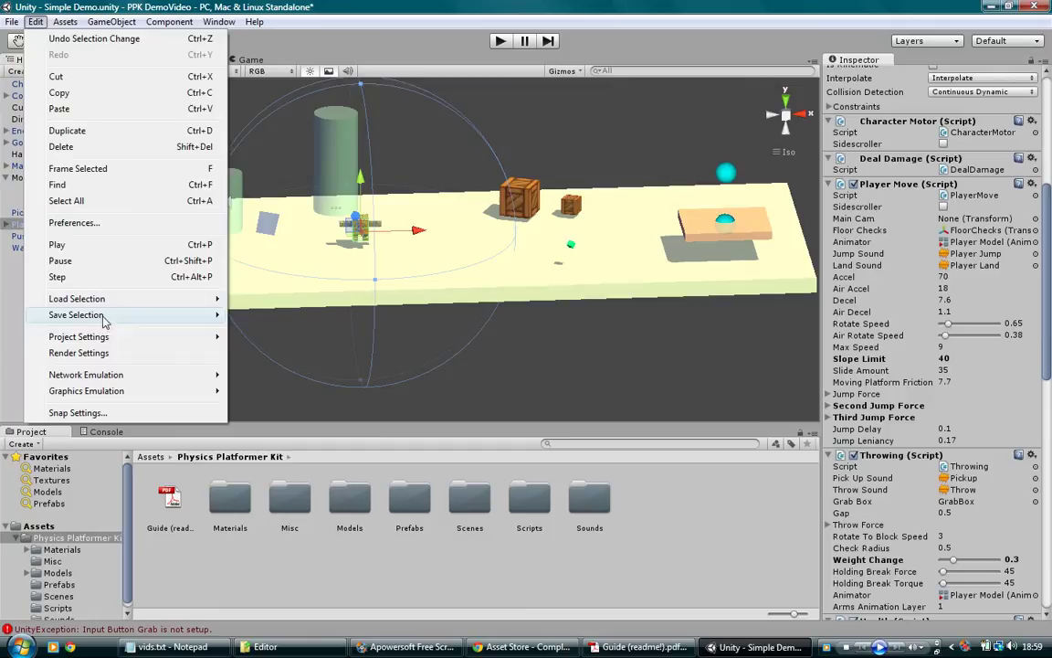
{"action": "mouse_move", "coordinate": [117, 341]}
{"action": "left_click", "coordinate": [261, 338]}
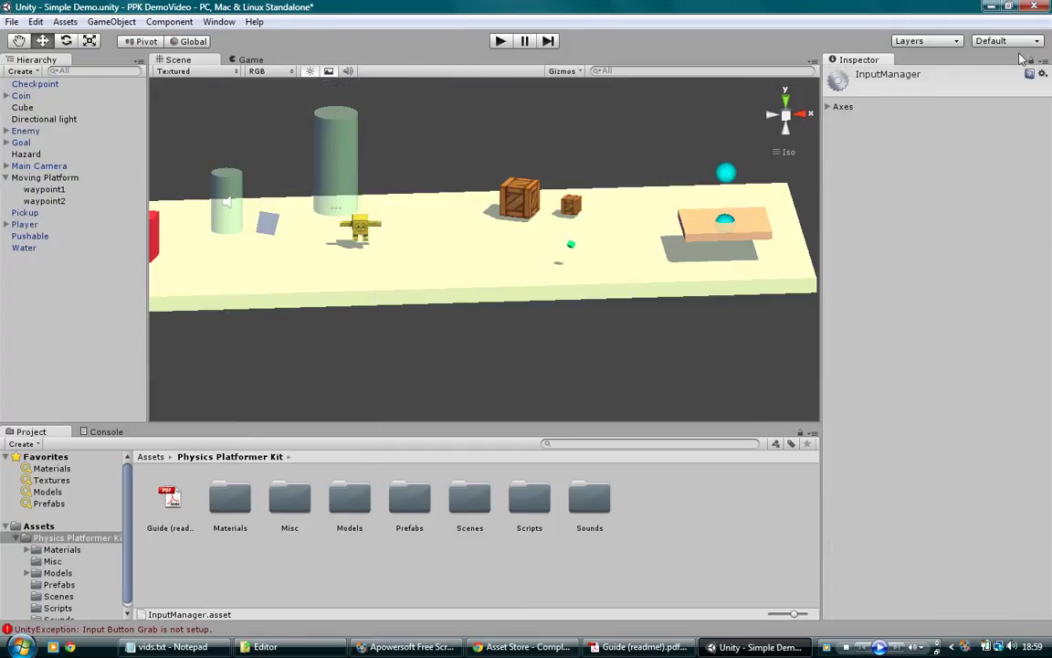
{"action": "left_click", "coordinate": [830, 107]}
{"action": "left_click", "coordinate": [969, 116]}
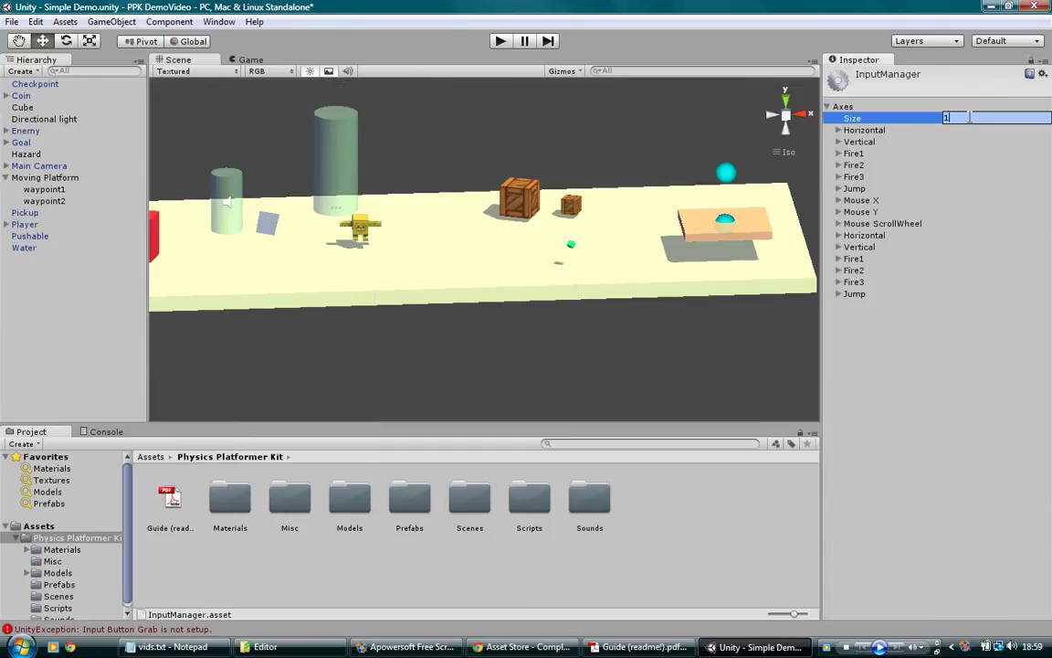
Rename the first added Jump axis as Grab and edit its positive button.
{"action": "left_click", "coordinate": [838, 305]}
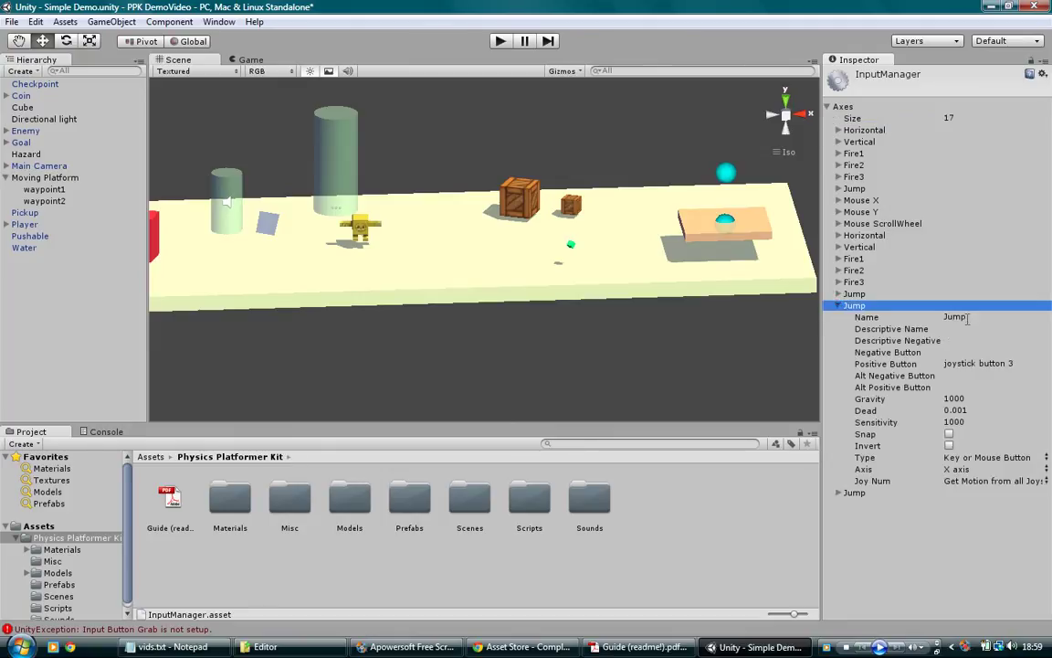
{"action": "left_click", "coordinate": [960, 317]}
{"action": "key", "text": "Return"}
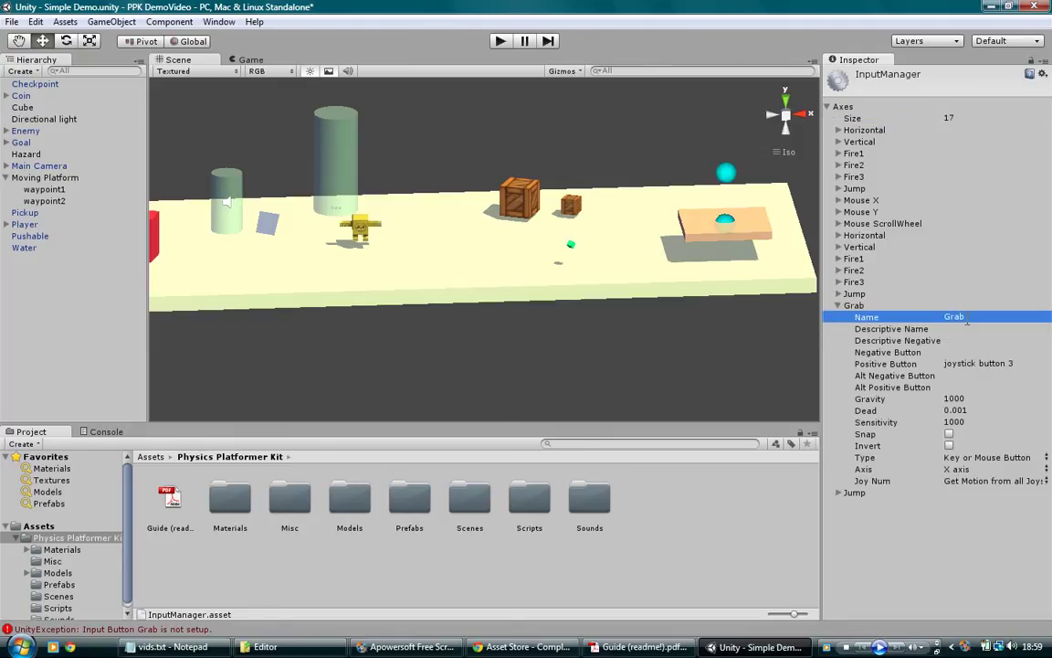
{"action": "left_click", "coordinate": [970, 363]}
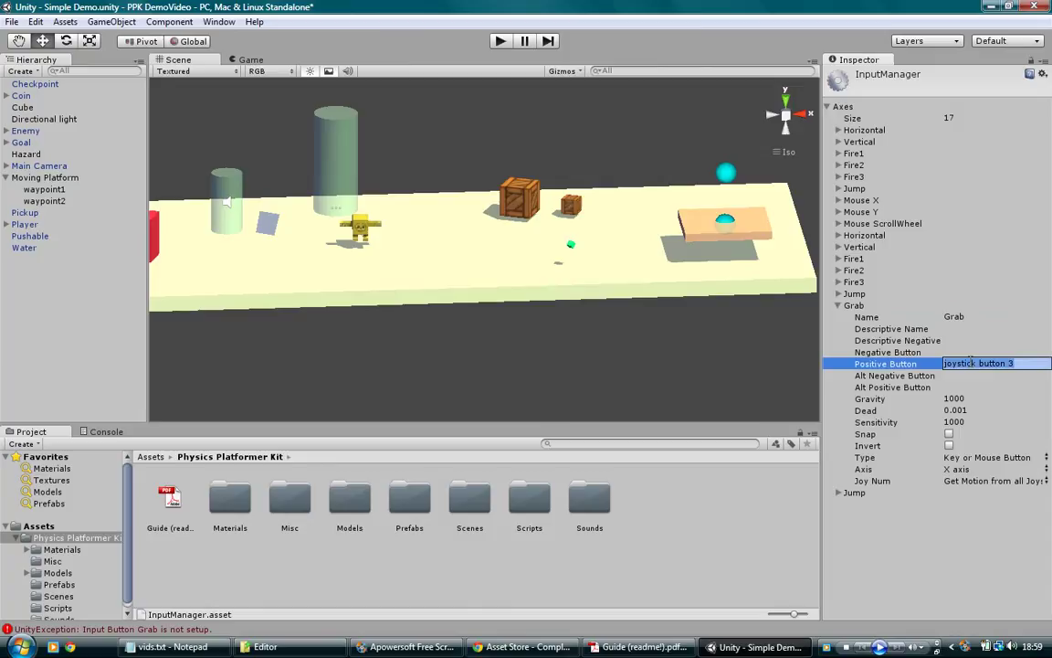
{"action": "left_click", "coordinate": [836, 306]}
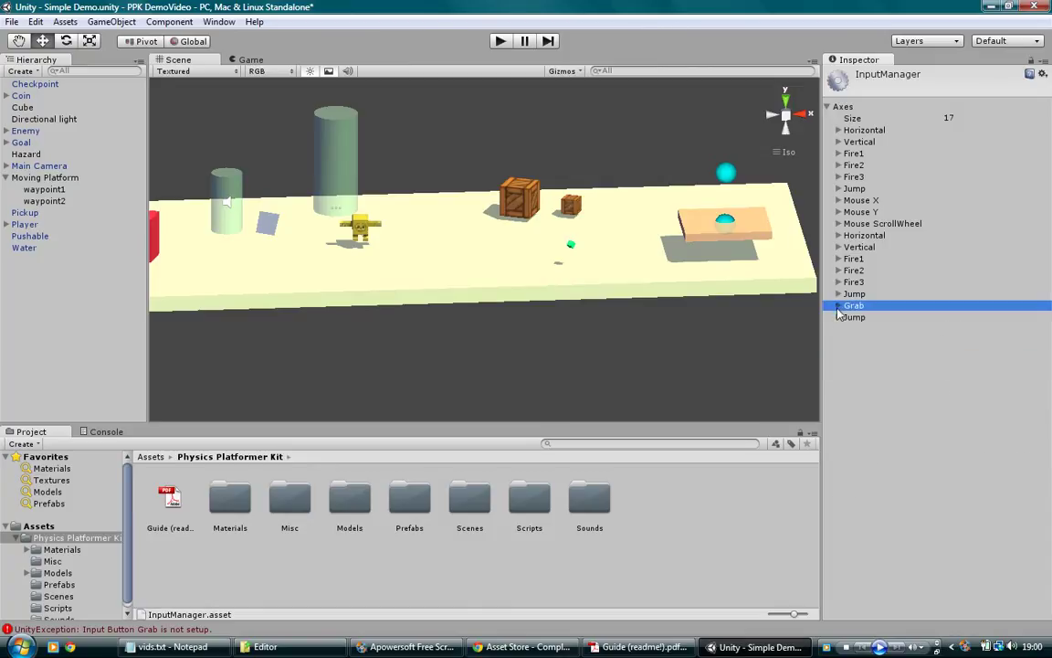
Rename the last Jump axis as CamHorizontal, with e as its positive button and q as its negative button.
{"action": "left_click", "coordinate": [838, 317]}
{"action": "left_click", "coordinate": [982, 330]}
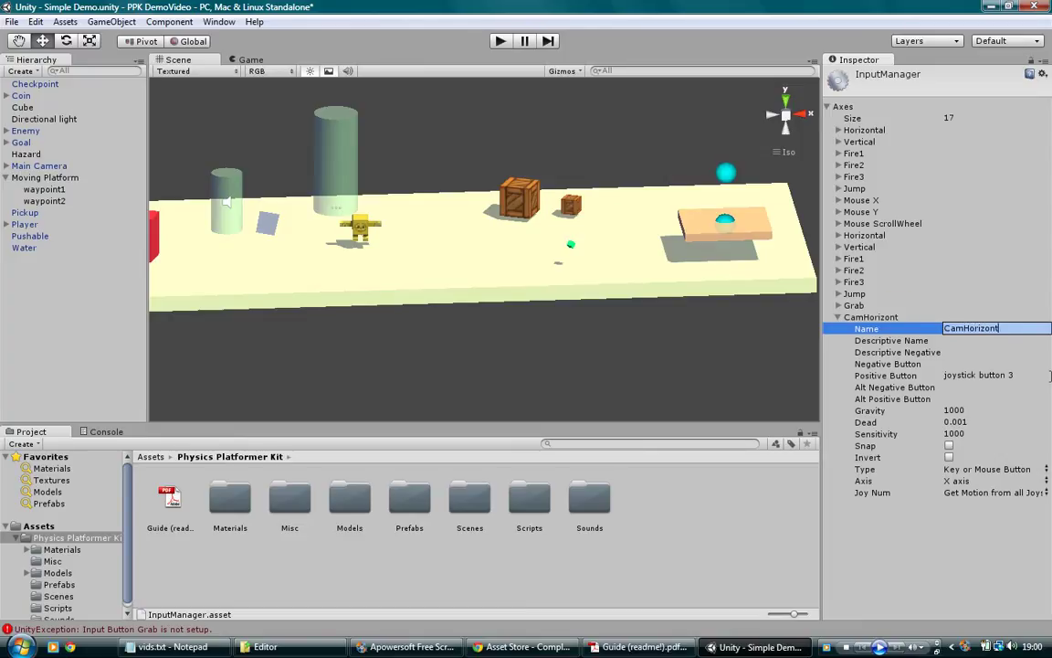
{"action": "key", "text": "Return"}
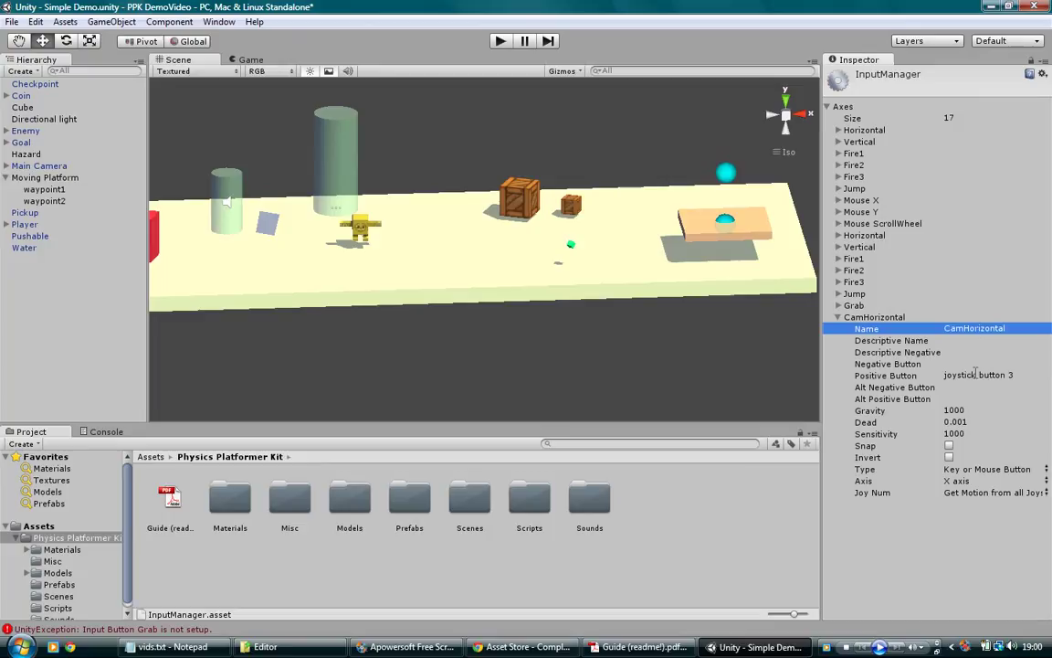
{"action": "left_click", "coordinate": [975, 374]}
{"action": "type", "text": "e"}
{"action": "left_click", "coordinate": [963, 363]}
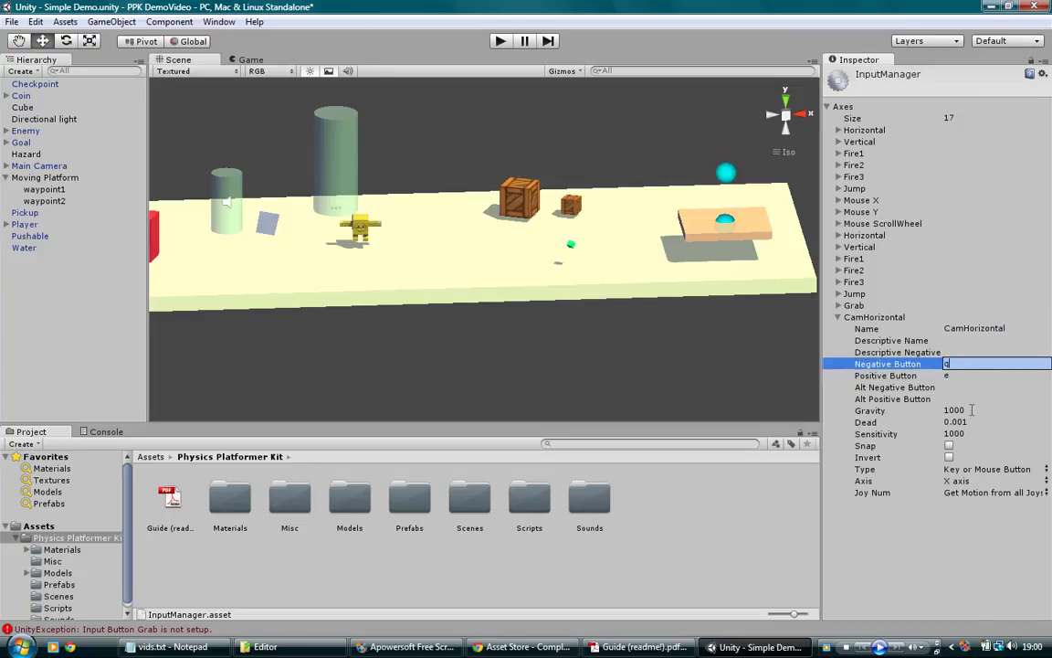
{"action": "type", "text": "q"}
Set both the gravity and the sensitivity of the CamHorizontal axis to 5.
{"action": "left_click", "coordinate": [971, 410]}
{"action": "left_click", "coordinate": [971, 433]}
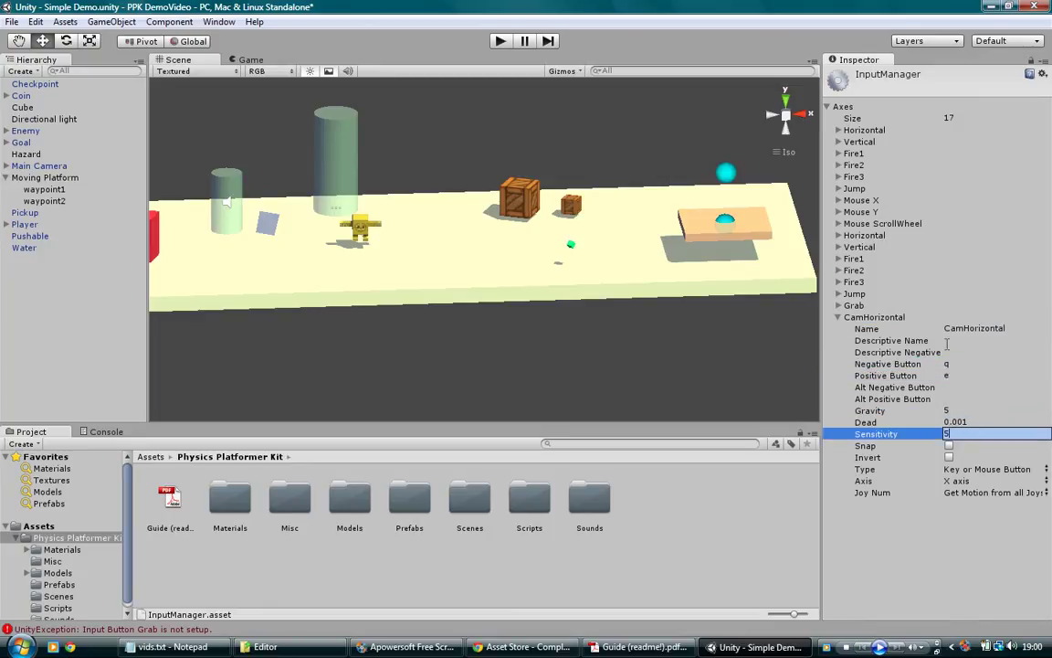
{"action": "type", "text": "5"}
{"action": "key", "text": "Return"}
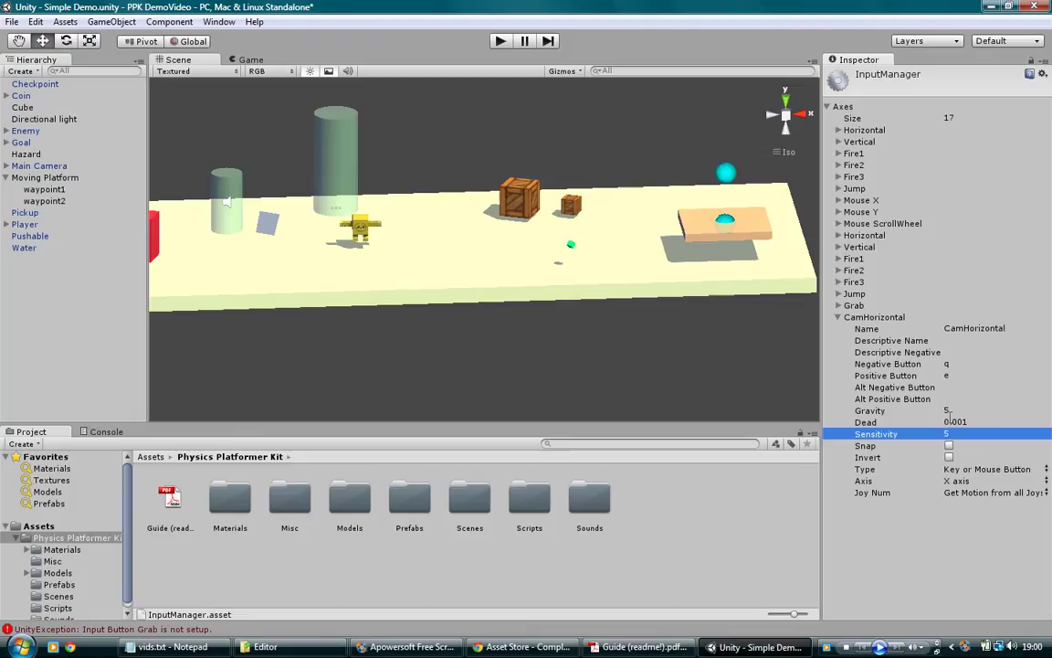
Read the Grab and CamHorizontal input errors in the console and return to the project files.
{"action": "left_click", "coordinate": [164, 629]}
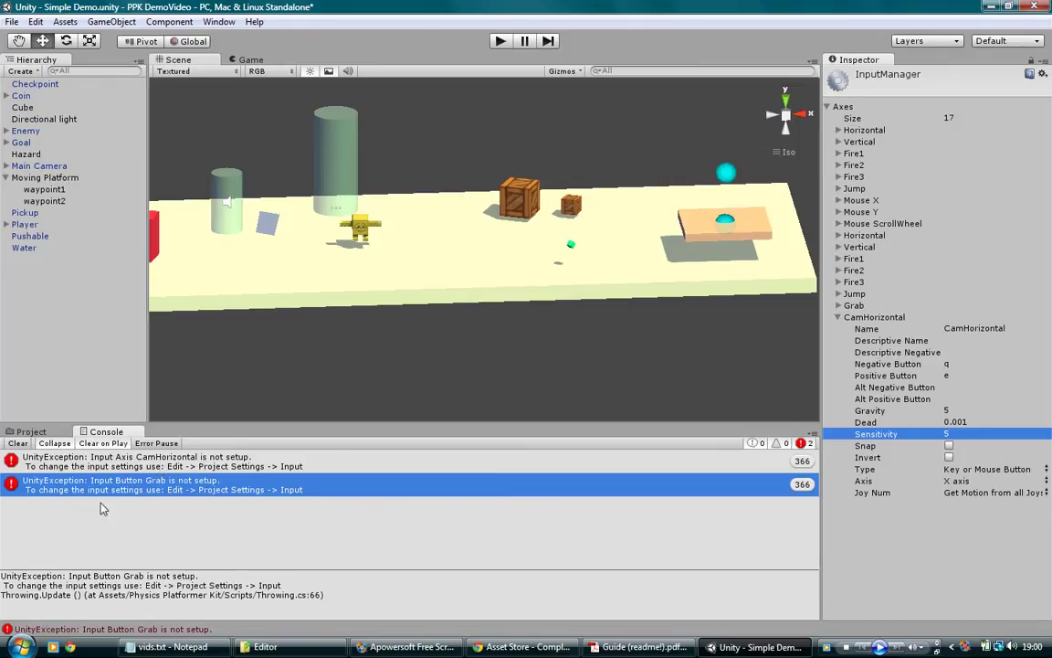
{"action": "left_click", "coordinate": [125, 466]}
{"action": "left_click", "coordinate": [129, 485]}
{"action": "left_click", "coordinate": [33, 432]}
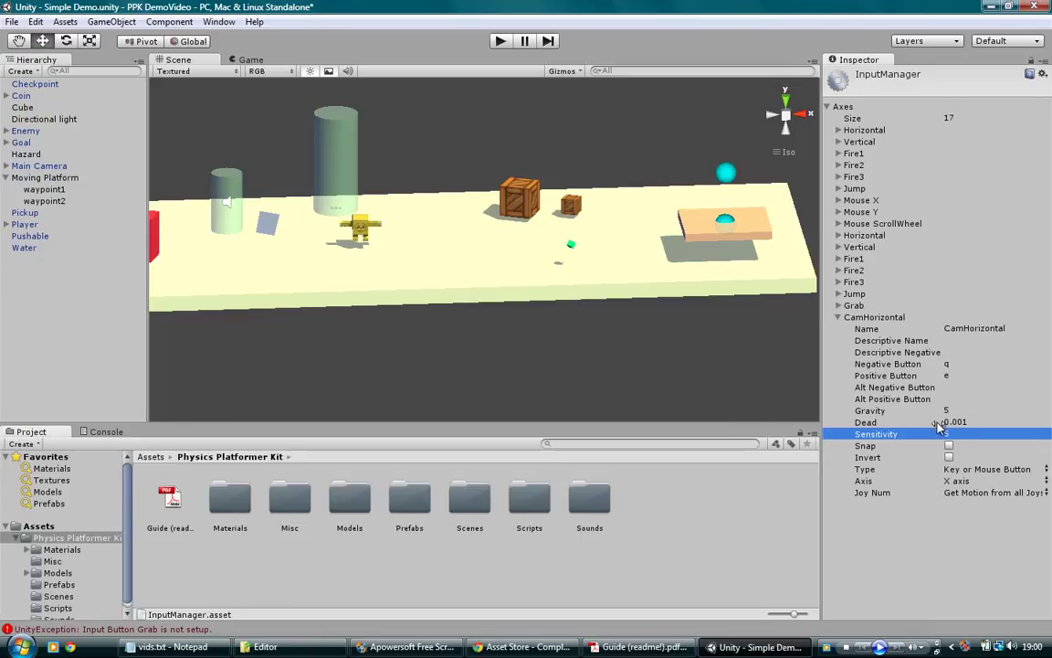
Play-test the scene again, moving and jumping with the player and pushing against the large crate.
{"action": "left_click", "coordinate": [498, 41]}
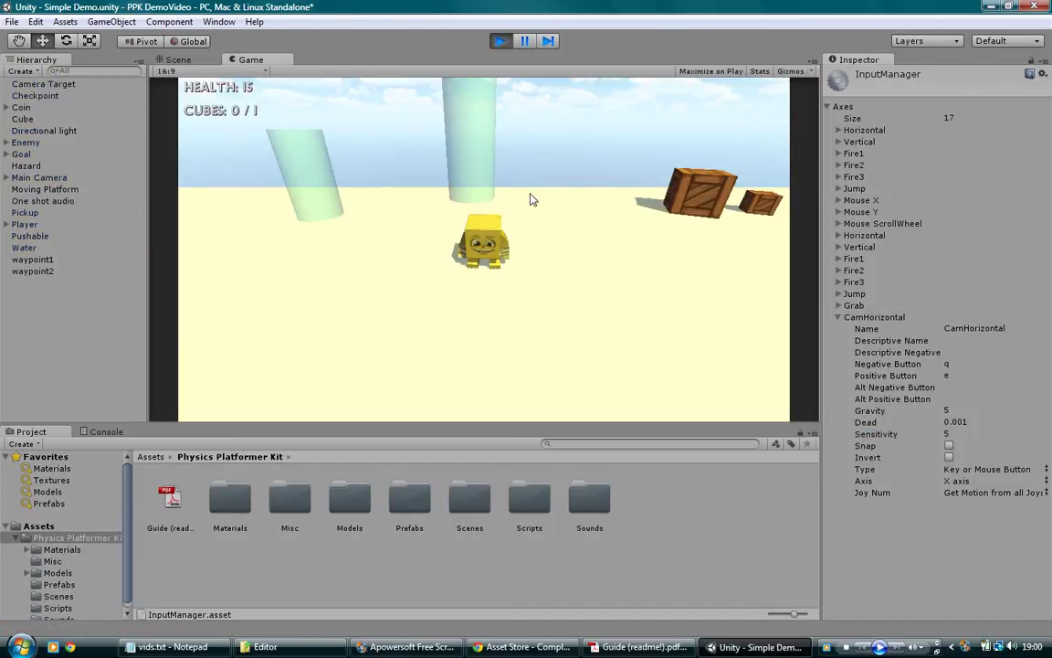
{"action": "key", "text": "d"}
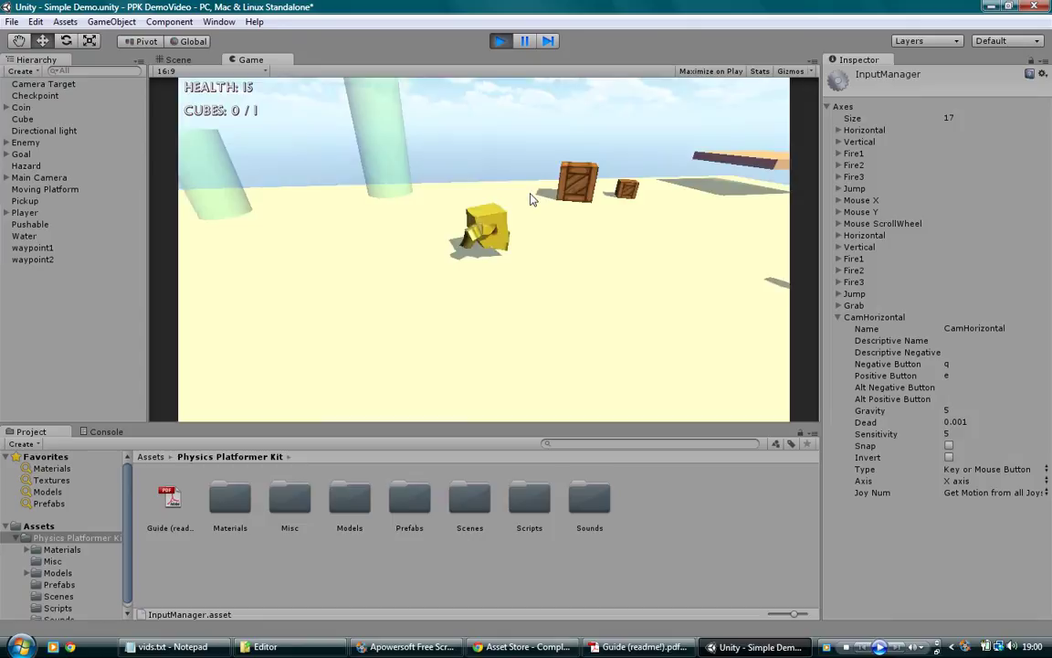
{"action": "key", "text": "a"}
{"action": "key", "text": "w"}
{"action": "key", "text": "space"}
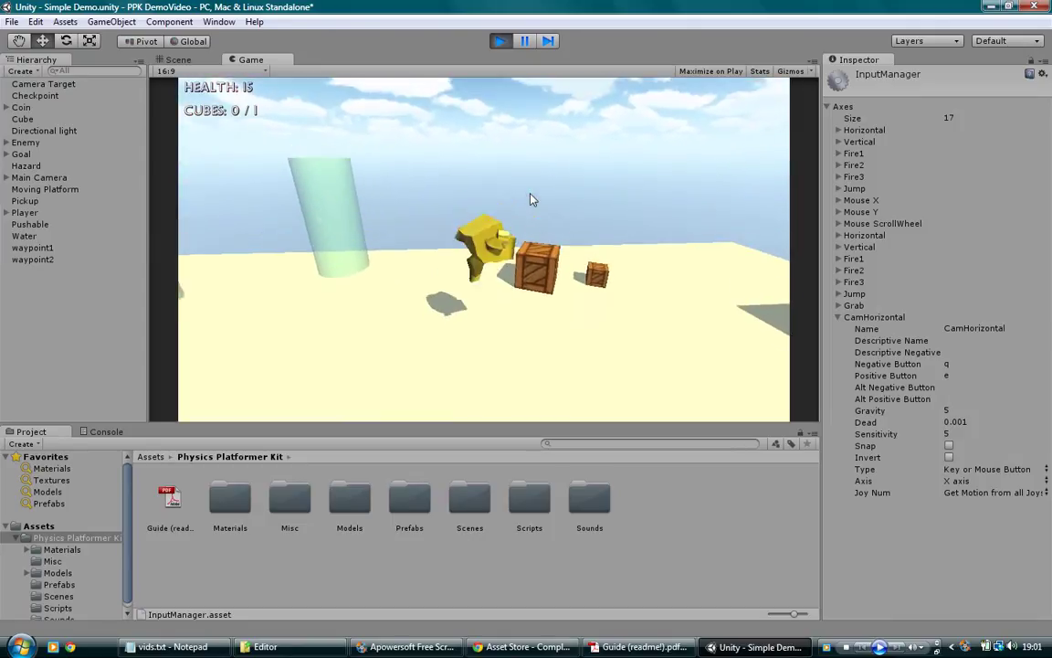
{"action": "key", "text": "a"}
{"action": "key", "text": "d"}
{"action": "key", "text": "w"}
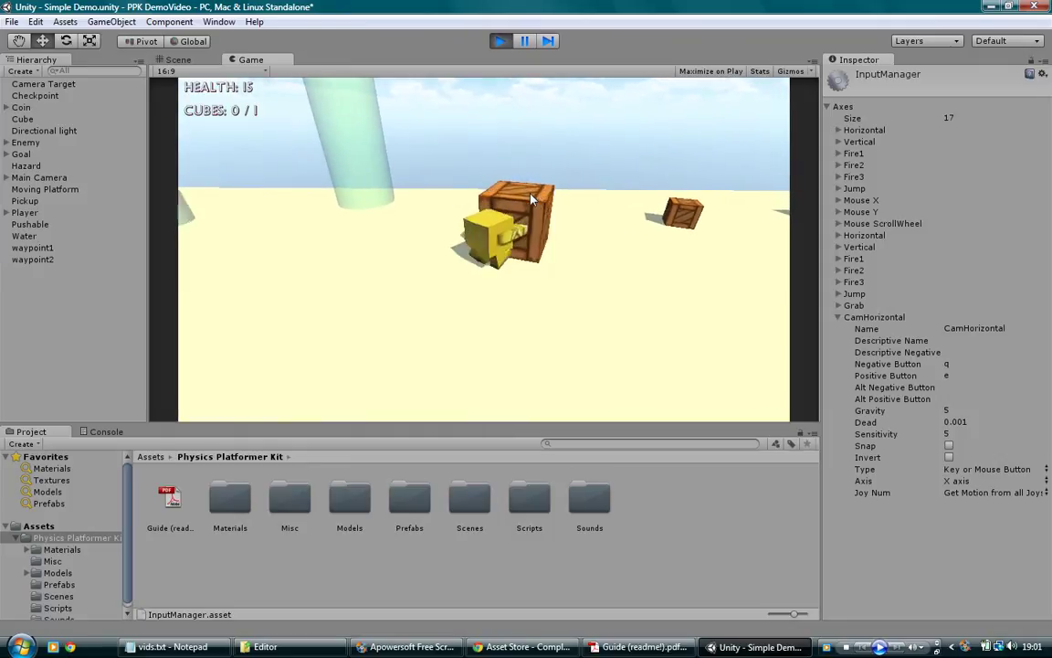
Walk the player to the small crate, pick it up with the Grab control and throw it.
{"action": "key", "text": "d"}
{"action": "key", "text": "w"}
{"action": "key", "text": "w"}
{"action": "key", "text": "d"}
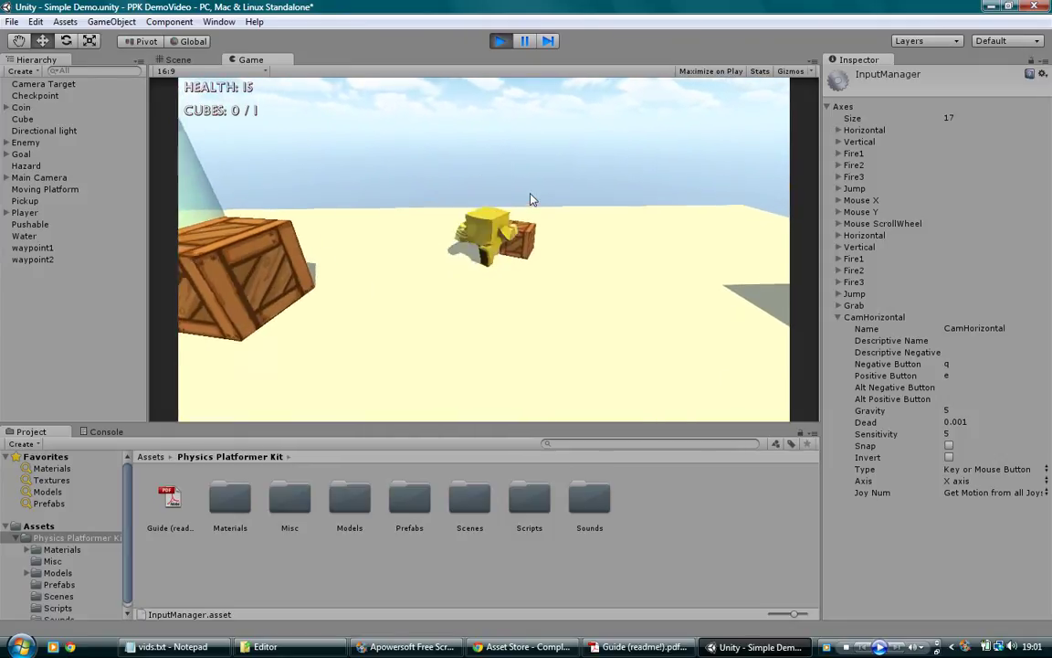
{"action": "key", "text": "f"}
{"action": "key", "text": "s"}
{"action": "key", "text": "a"}
{"action": "key", "text": "f"}
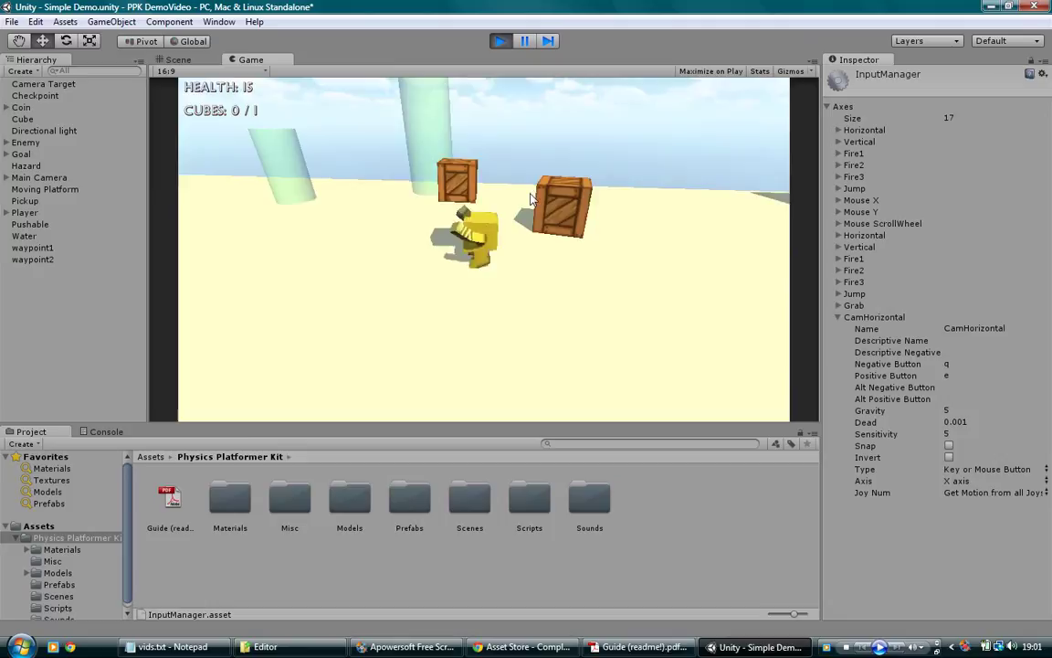
{"action": "key", "text": "a"}
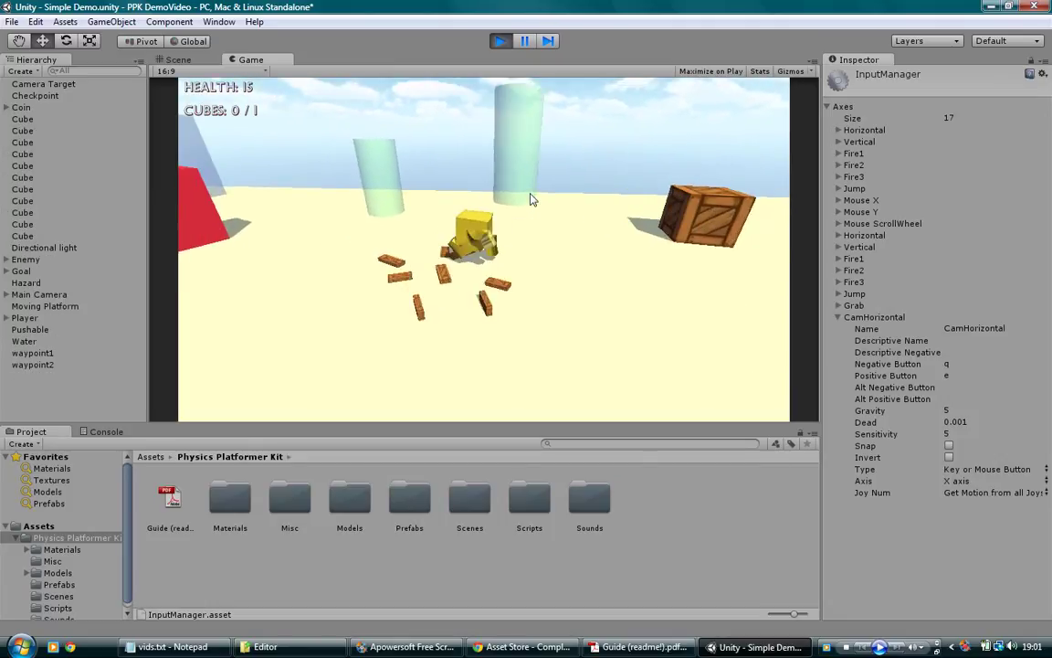
Jump past the large crate, collect the green cube and test the player's movement beside the moving platform.
{"action": "key", "text": "s"}
{"action": "key", "text": "d"}
{"action": "key", "text": "w"}
{"action": "key", "text": "space"}
{"action": "key", "text": "d"}
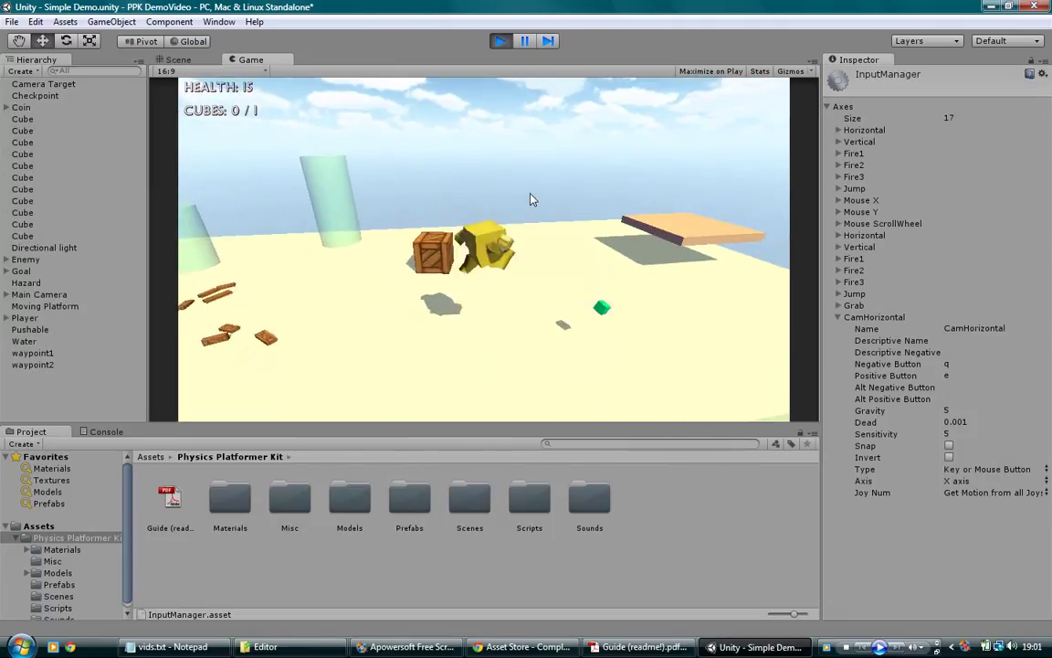
{"action": "key", "text": "w"}
{"action": "key", "text": "space"}
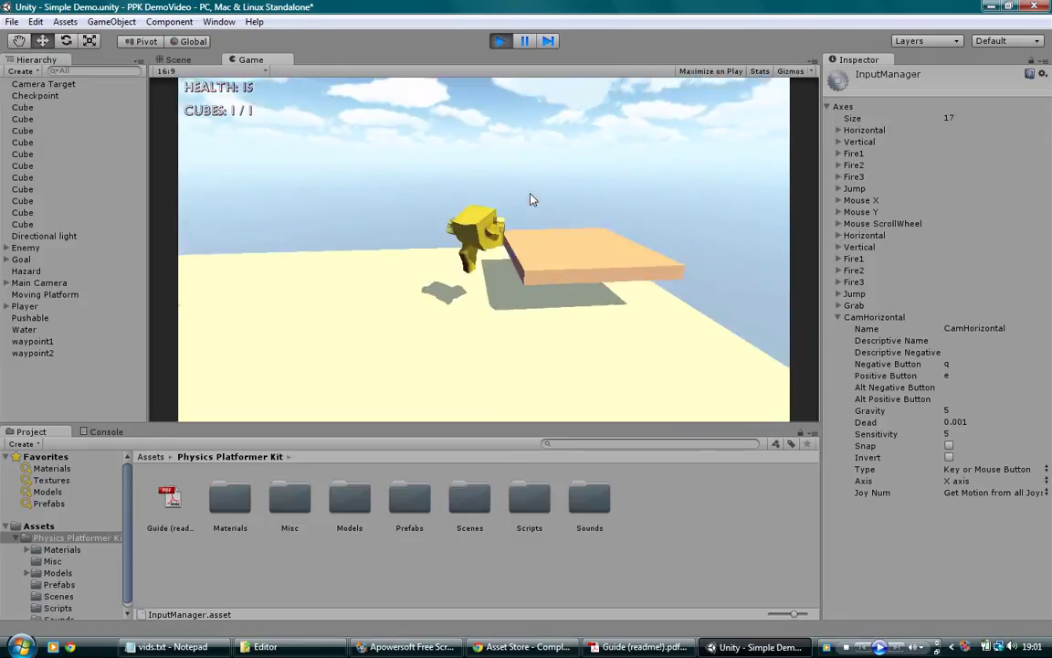
{"action": "key", "text": "s"}
{"action": "key", "text": "a"}
{"action": "key", "text": "s"}
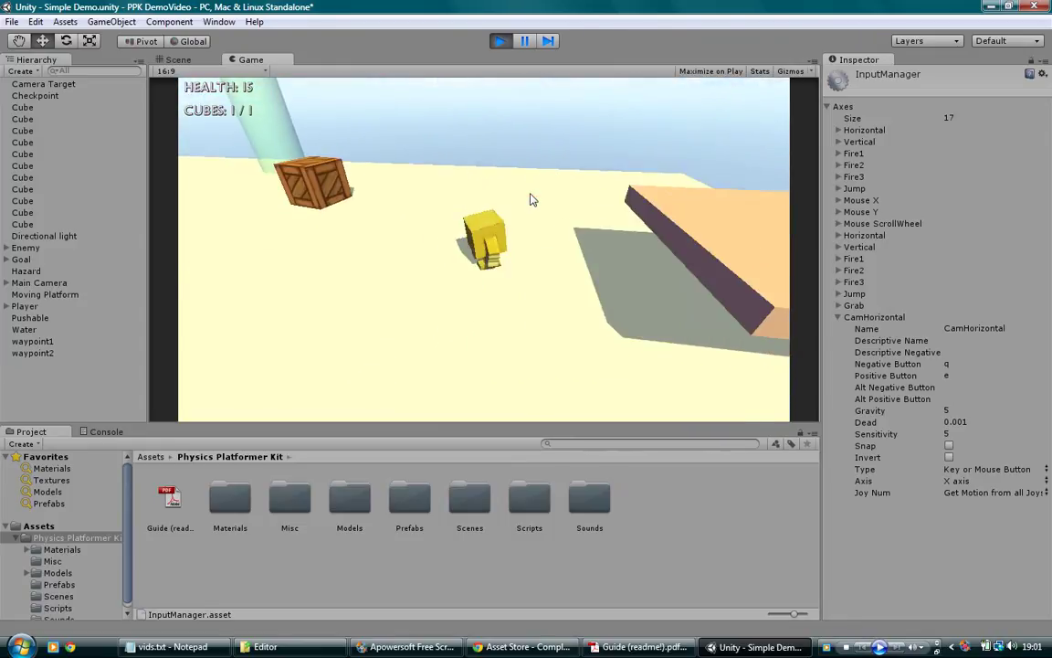
Select the large pushable crate in the running scene and disable its Health script.
{"action": "key", "text": "w"}
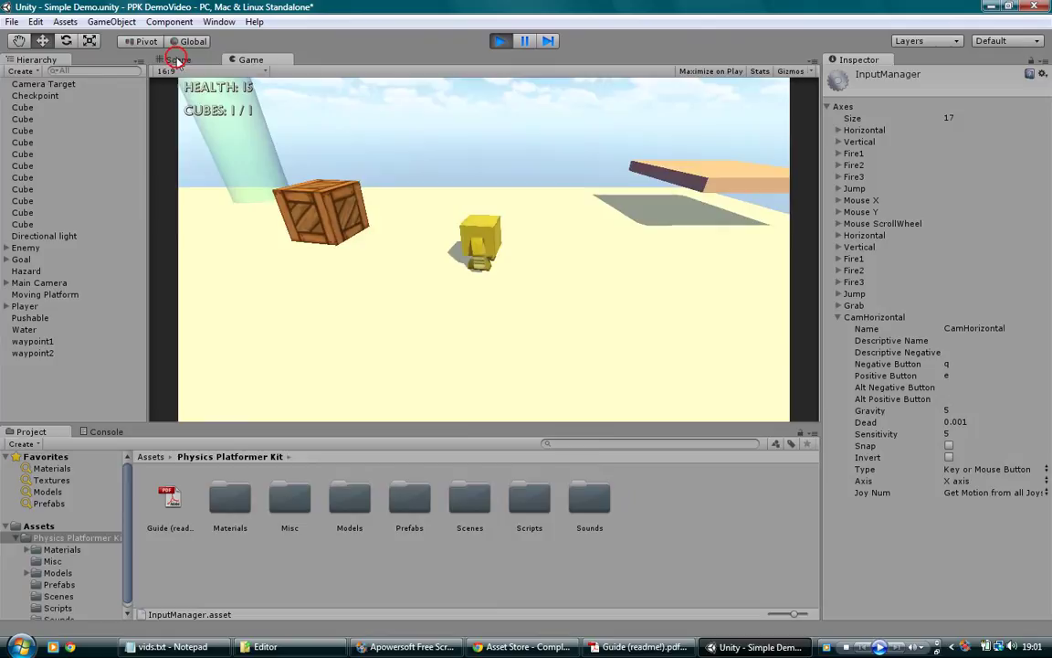
{"action": "left_click", "coordinate": [171, 60]}
{"action": "right_click_drag", "start_coordinate": [513, 271], "coordinate": [493, 292]}
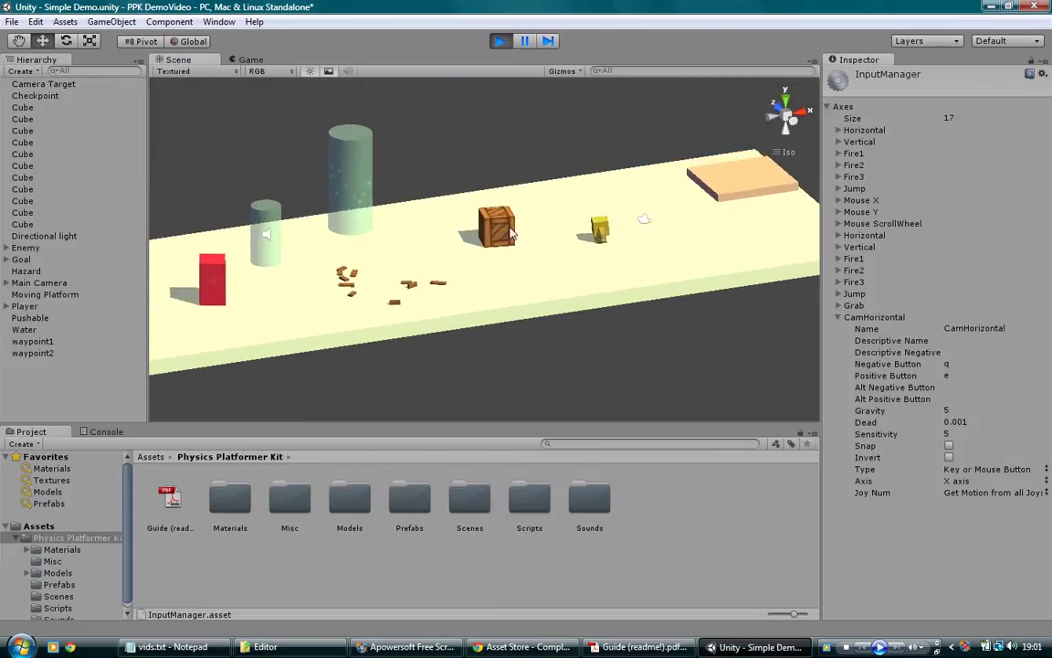
{"action": "left_click", "coordinate": [508, 232]}
{"action": "scroll", "coordinate": [548, 290], "scroll_direction": "up", "scroll_amount": 2}
{"action": "middle_click_drag", "start_coordinate": [537, 288], "coordinate": [400, 321]}
{"action": "right_click_drag", "start_coordinate": [400, 321], "coordinate": [469, 317]}
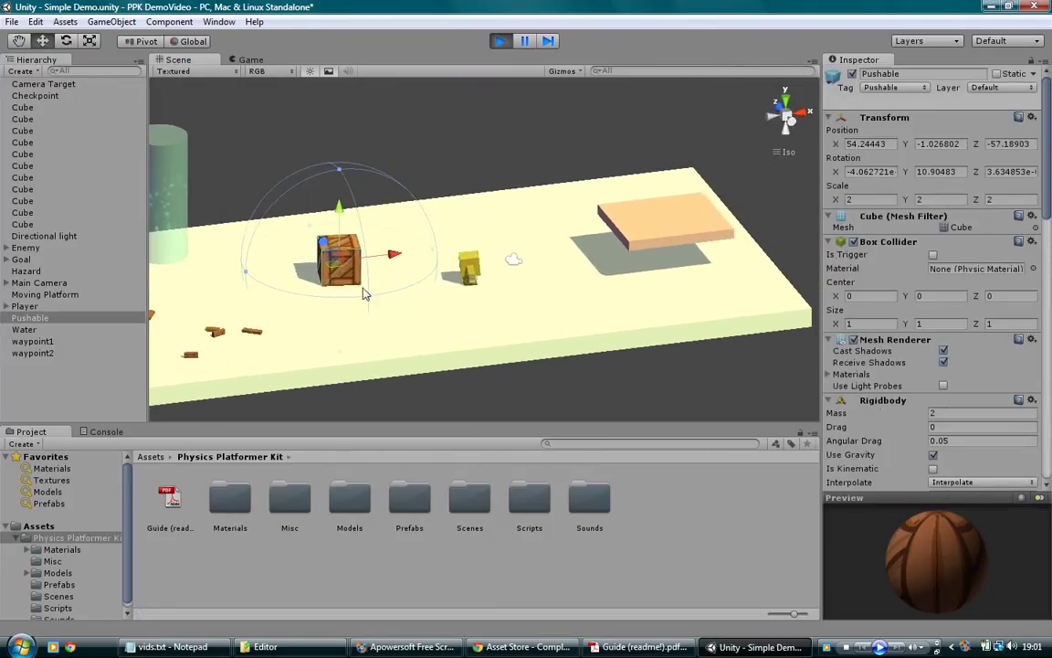
{"action": "right_click_drag", "start_coordinate": [356, 294], "coordinate": [397, 296]}
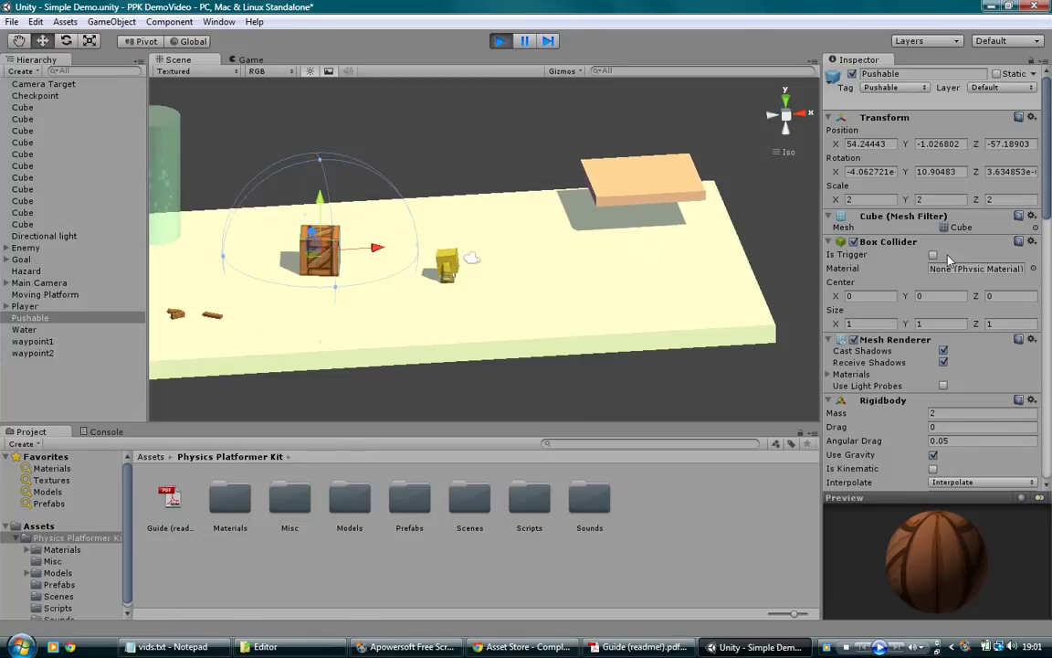
{"action": "scroll", "coordinate": [904, 255], "scroll_direction": "down", "scroll_amount": 8}
{"action": "left_click", "coordinate": [853, 219]}
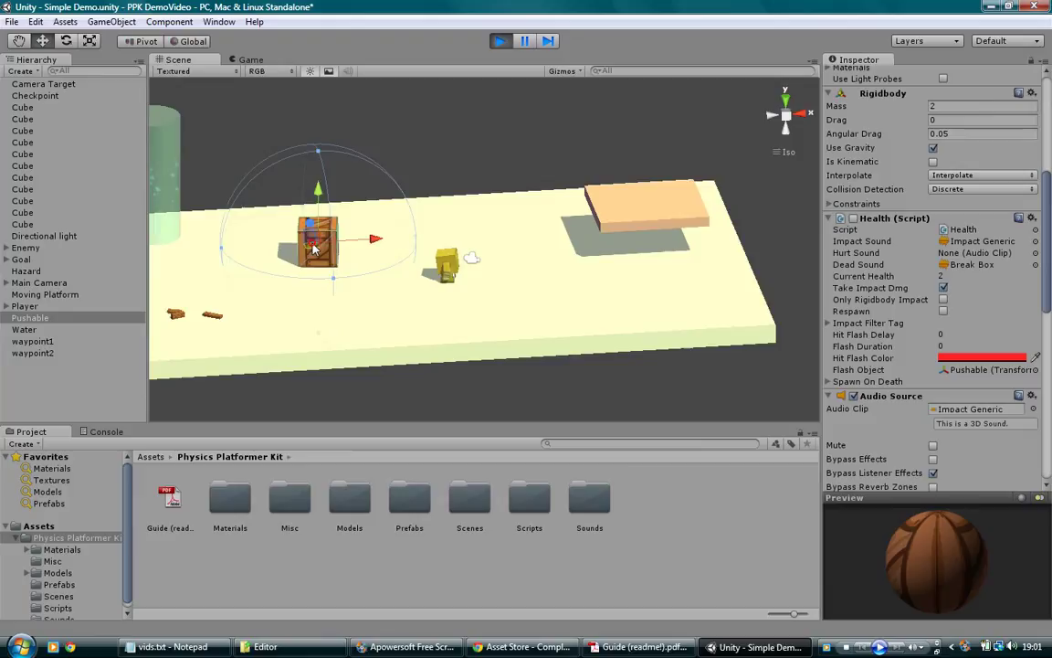
Duplicate the large crate, move one crate behind the moving platform and the other in front of it, and return to the game view.
{"action": "mouse_move", "coordinate": [318, 248]}
{"action": "left_mouse_down"}
{"action": "mouse_move", "coordinate": [439, 245]}
{"action": "mouse_move", "coordinate": [530, 285]}
{"action": "mouse_move", "coordinate": [596, 220]}
{"action": "mouse_move", "coordinate": [616, 235]}
{"action": "left_mouse_up"}
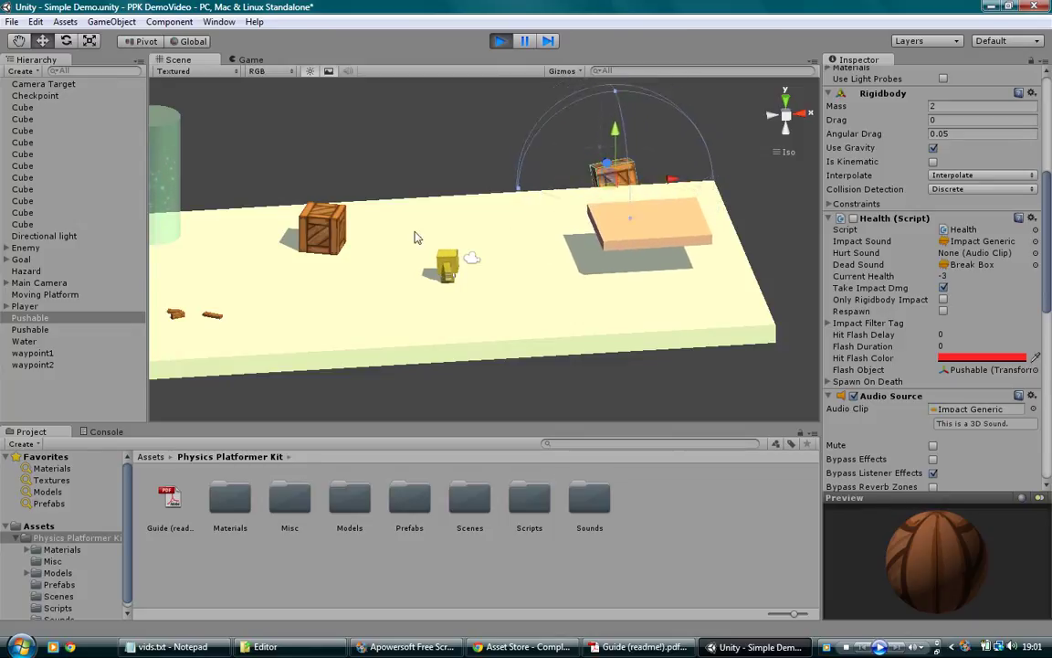
{"action": "left_click", "coordinate": [317, 240]}
{"action": "mouse_move", "coordinate": [318, 240]}
{"action": "left_mouse_down"}
{"action": "mouse_move", "coordinate": [436, 230]}
{"action": "mouse_move", "coordinate": [534, 292]}
{"action": "mouse_move", "coordinate": [614, 263]}
{"action": "left_mouse_up"}
{"action": "left_click", "coordinate": [251, 60]}
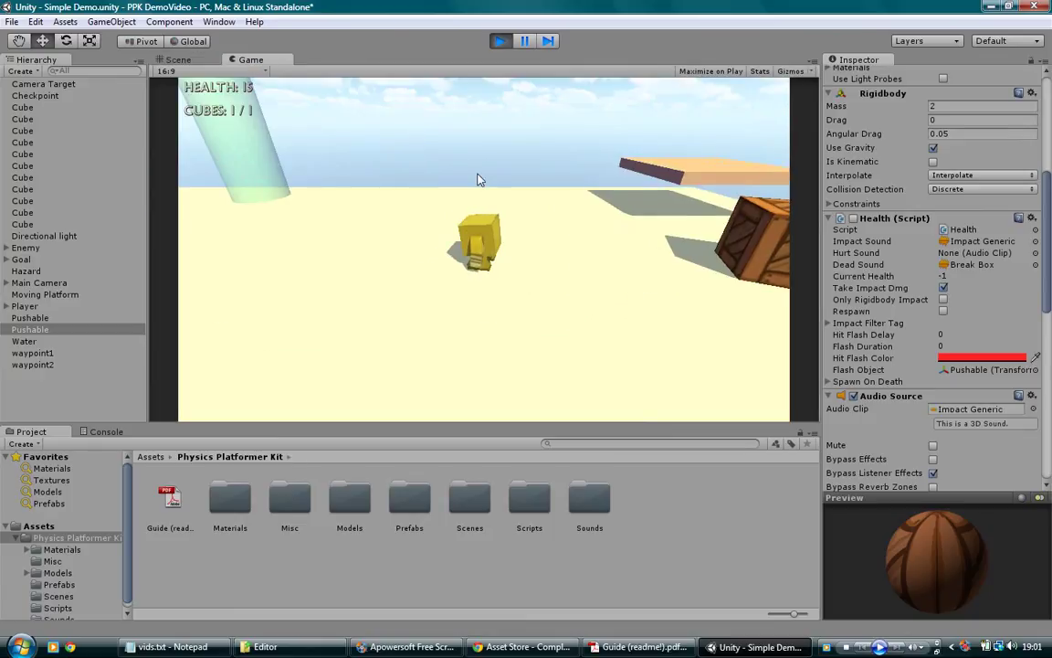
Walk the player to the relocated crate and jump from there towards the moving platform.
{"action": "key", "text": "d"}
{"action": "key", "text": "s"}
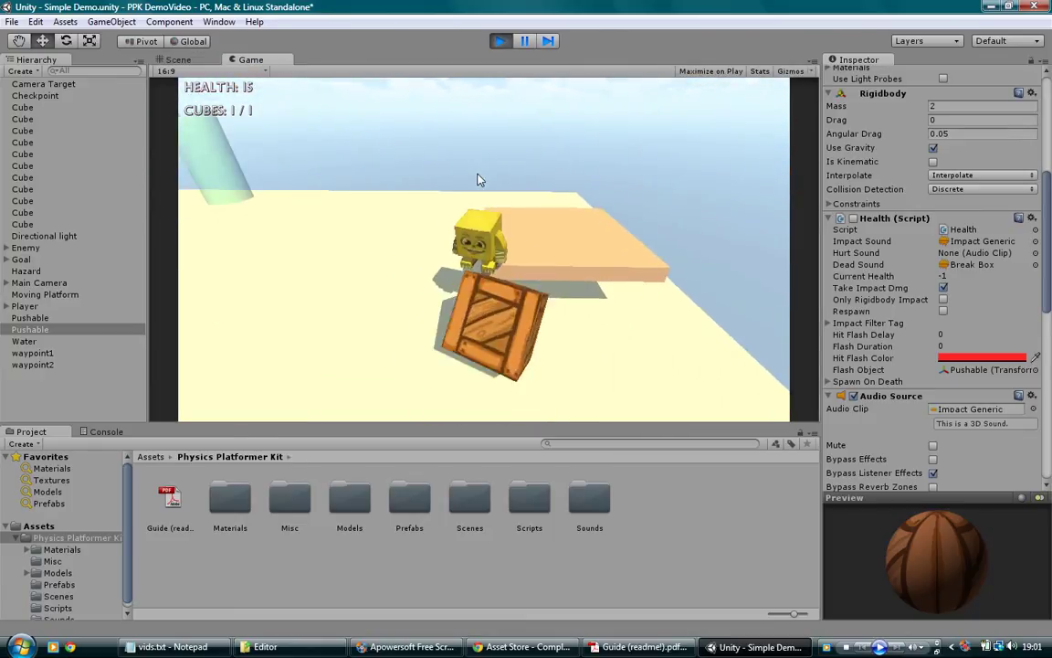
{"action": "key", "text": "space"}
{"action": "key", "text": "space"}
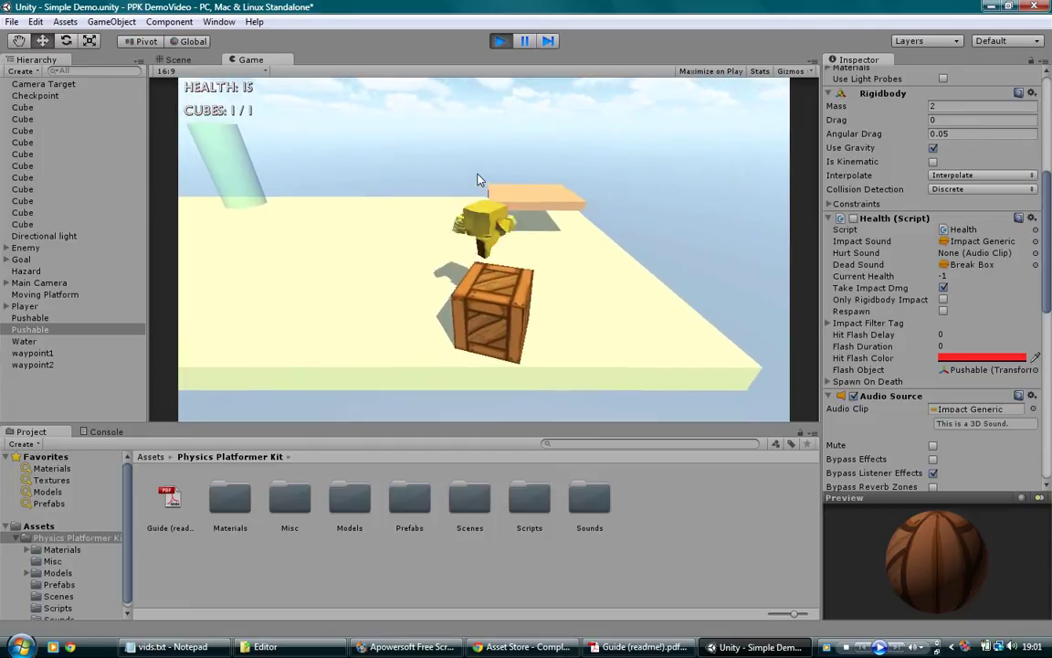
{"action": "key", "text": "w"}
{"action": "key", "text": "w"}
{"action": "key", "text": "space"}
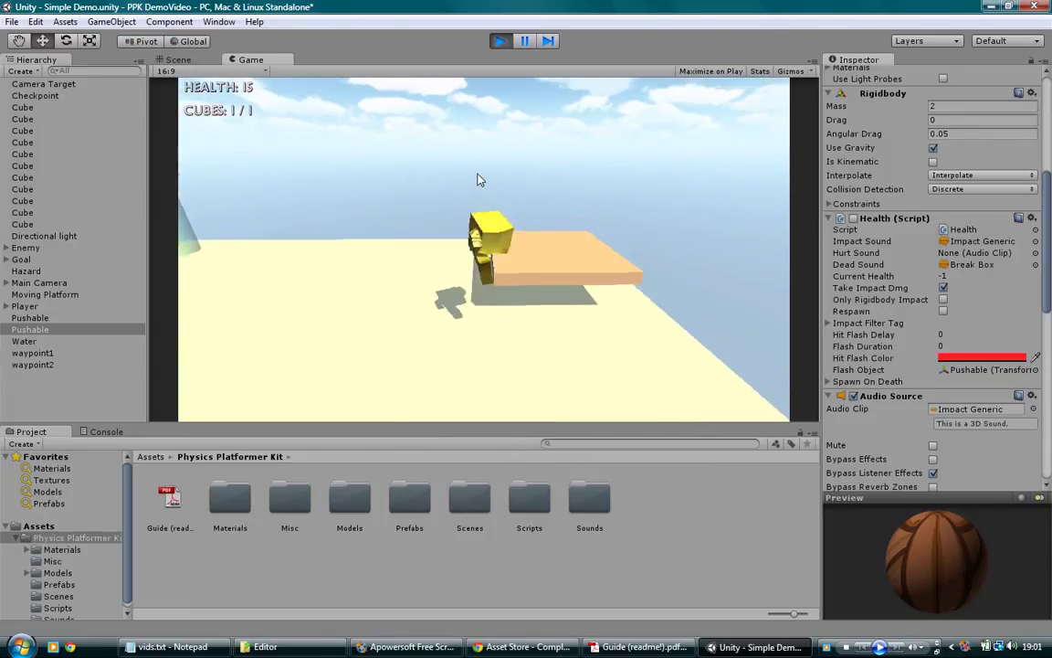
Move the player back around the large crate and test pushing against it.
{"action": "key", "text": "a"}
{"action": "key", "text": "s"}
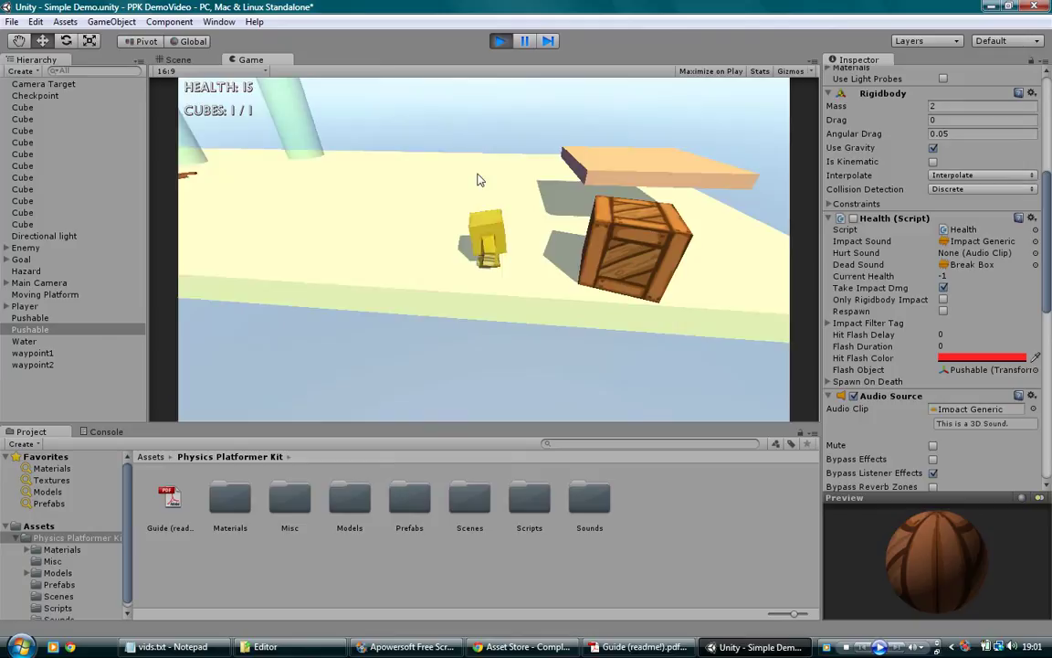
{"action": "key", "text": "d"}
{"action": "key", "text": "w"}
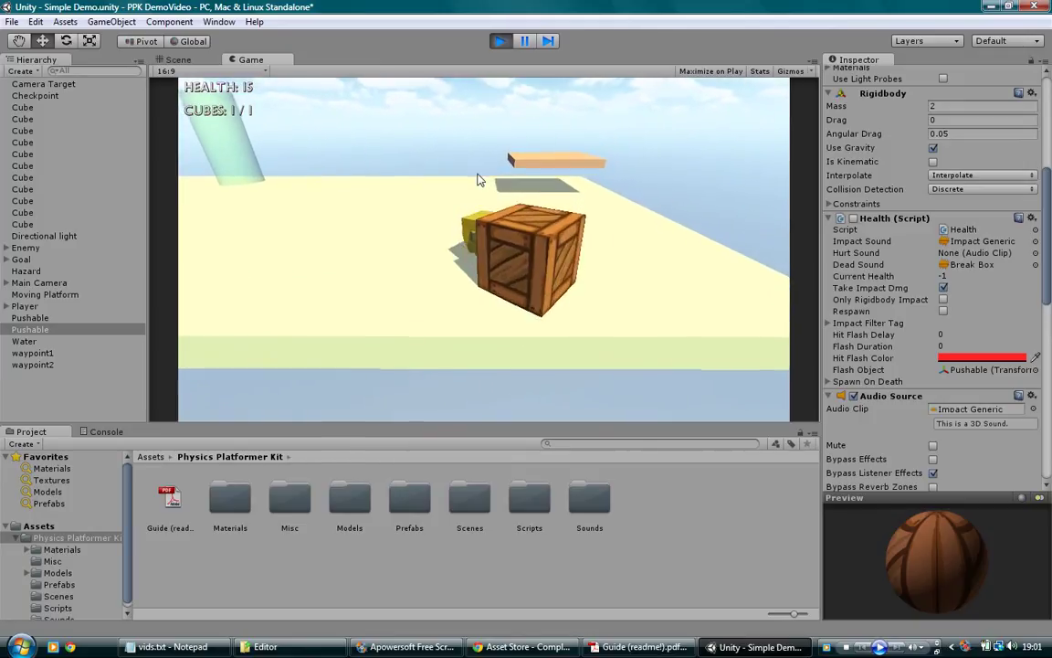
{"action": "key", "text": "a"}
Find the water block in the scene and move it to the far end of the ground, beside the large crate.
{"action": "left_click", "coordinate": [179, 60]}
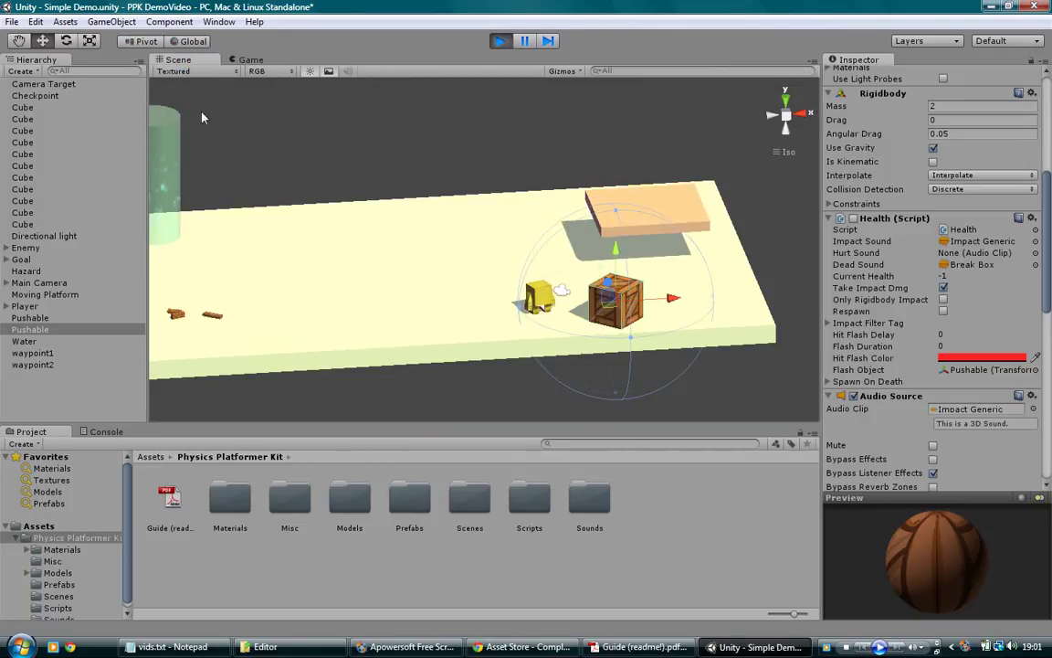
{"action": "left_click", "coordinate": [171, 203]}
{"action": "middle_click_drag", "start_coordinate": [252, 189], "coordinate": [495, 132]}
{"action": "scroll", "coordinate": [308, 212], "scroll_direction": "down", "scroll_amount": 3}
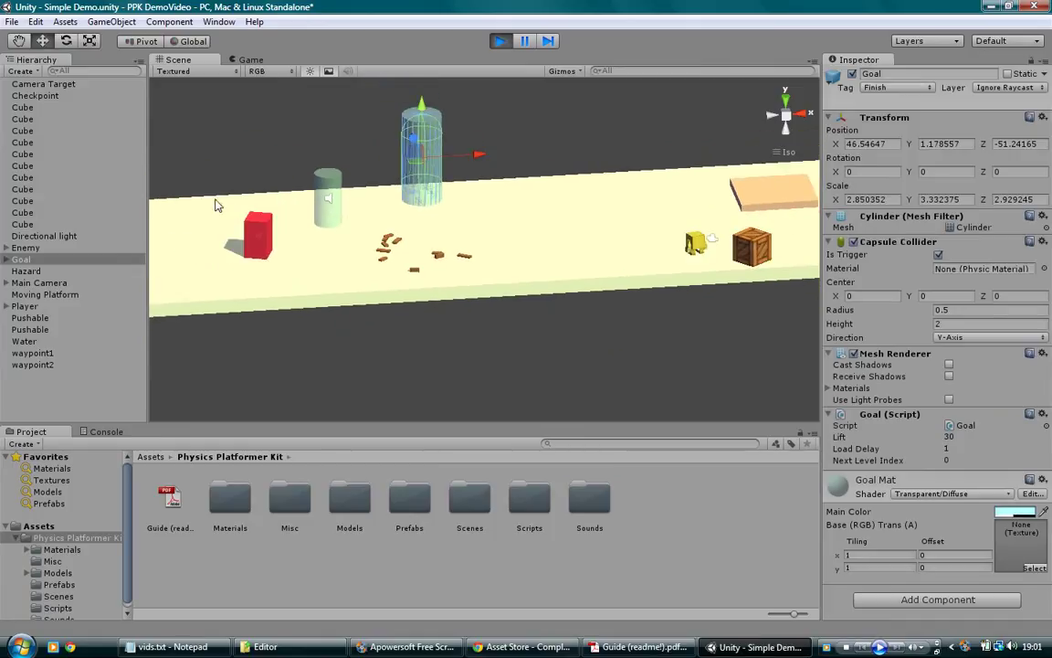
{"action": "middle_click_drag", "start_coordinate": [219, 169], "coordinate": [322, 142]}
{"action": "left_click", "coordinate": [185, 212]}
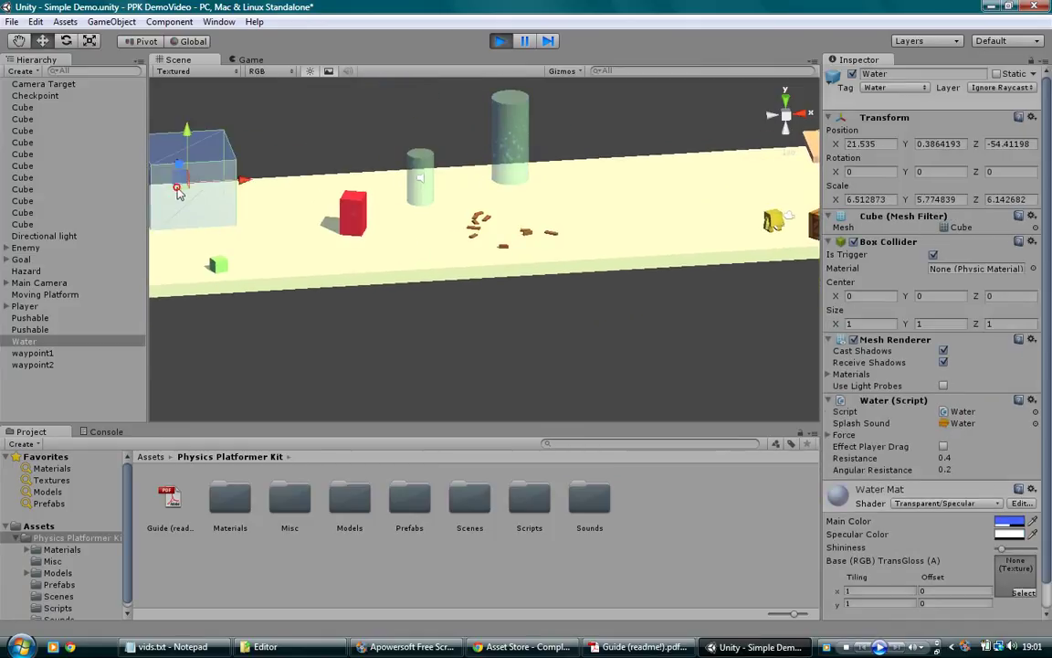
{"action": "left_click_drag", "start_coordinate": [177, 190], "coordinate": [629, 186]}
{"action": "middle_click_drag", "start_coordinate": [662, 194], "coordinate": [410, 202]}
{"action": "left_click_drag", "start_coordinate": [375, 193], "coordinate": [681, 223]}
Move the large crate to the water block and shift the water so that it surrounds the crate.
{"action": "left_click", "coordinate": [576, 248]}
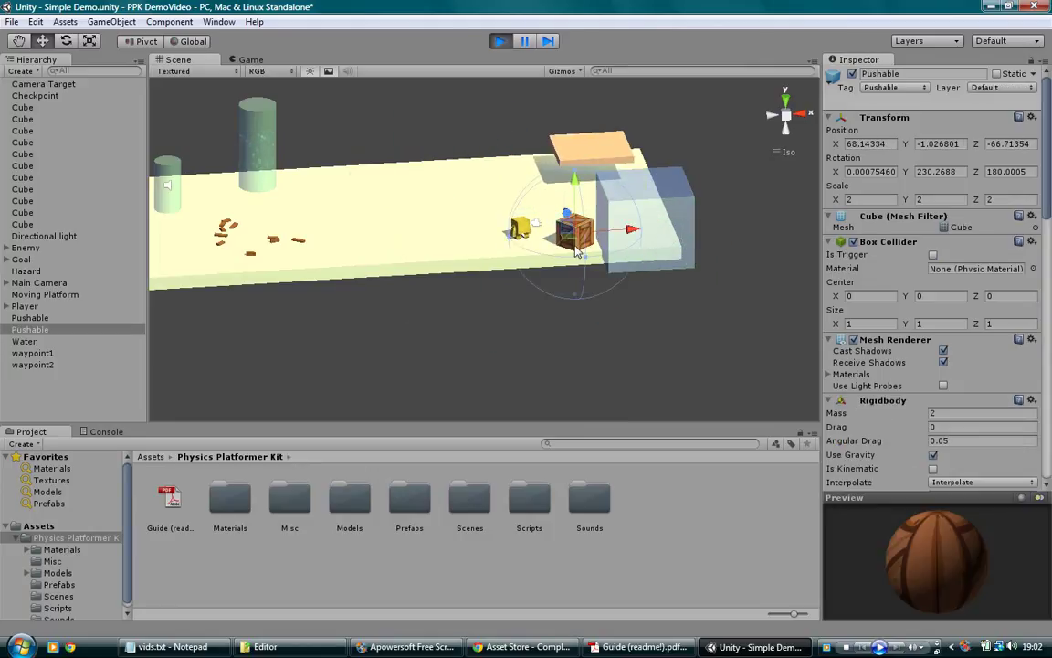
{"action": "left_click_drag", "start_coordinate": [578, 233], "coordinate": [596, 202]}
{"action": "right_click_drag", "start_coordinate": [630, 322], "coordinate": [685, 329]}
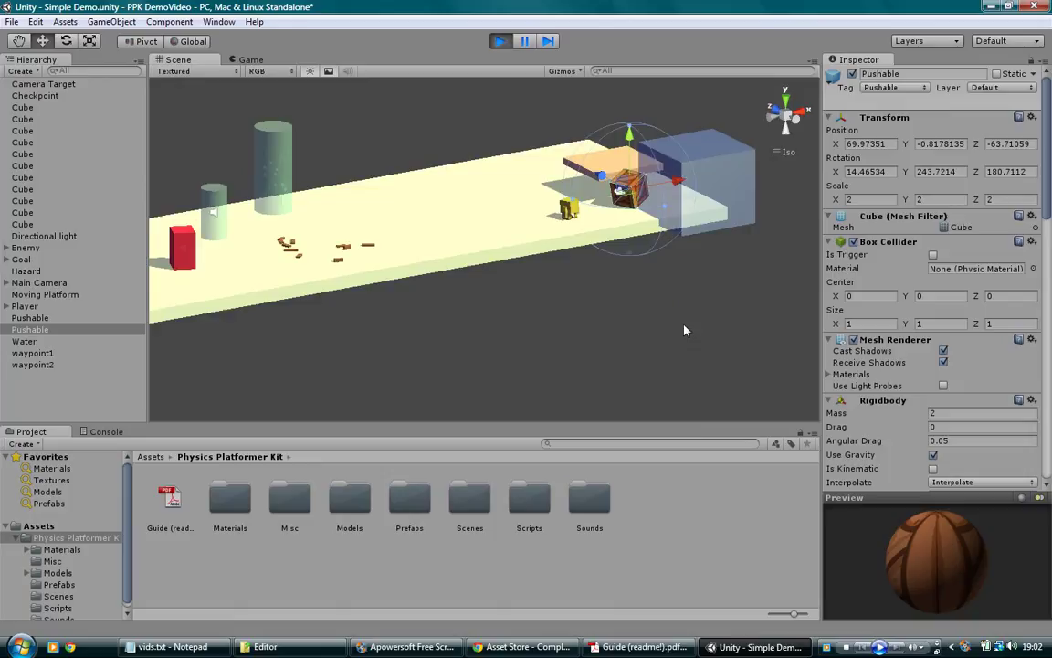
{"action": "left_click", "coordinate": [719, 162]}
{"action": "left_click_drag", "start_coordinate": [698, 181], "coordinate": [668, 188]}
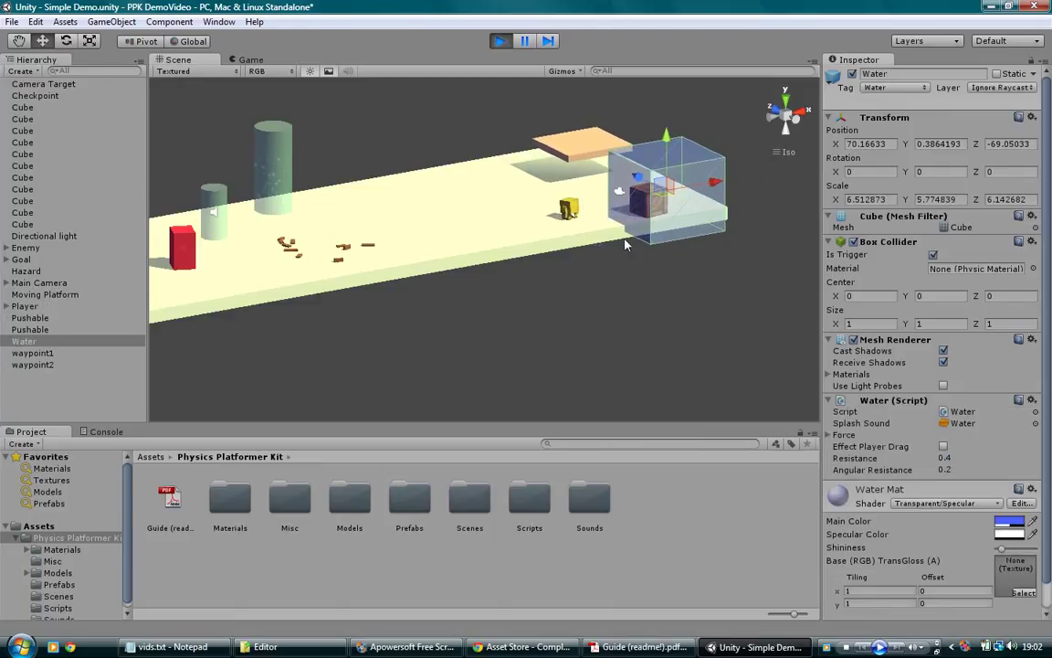
Area-select the objects around the water, drag the crate out of it, and clear the selection.
{"action": "right_click_drag", "start_coordinate": [623, 241], "coordinate": [692, 272]}
{"action": "left_click_drag", "start_coordinate": [715, 266], "coordinate": [632, 138]}
{"action": "left_click_drag", "start_coordinate": [627, 181], "coordinate": [583, 157]}
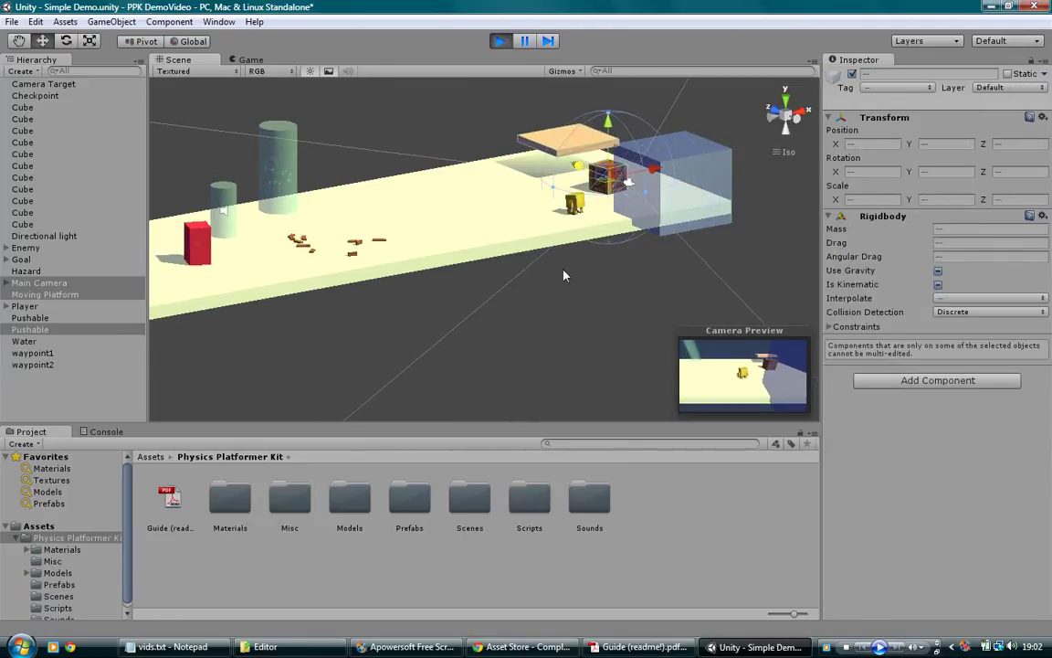
{"action": "right_click_drag", "start_coordinate": [564, 271], "coordinate": [673, 265]}
{"action": "left_click", "coordinate": [672, 266]}
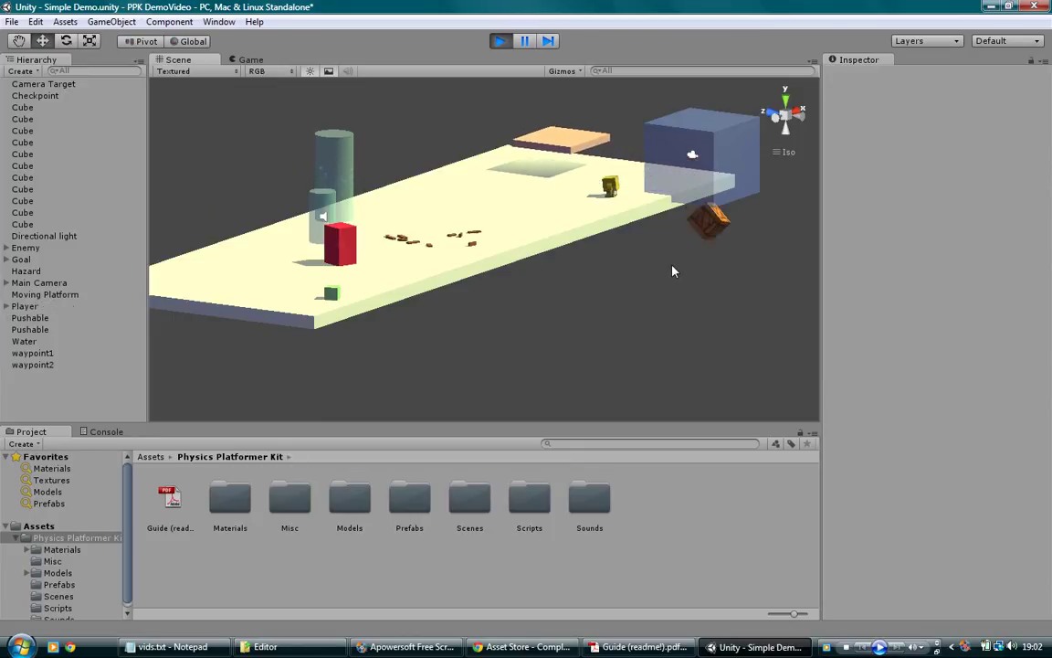
{"action": "left_click_drag", "start_coordinate": [672, 270], "coordinate": [533, 299], "text": "alt"}
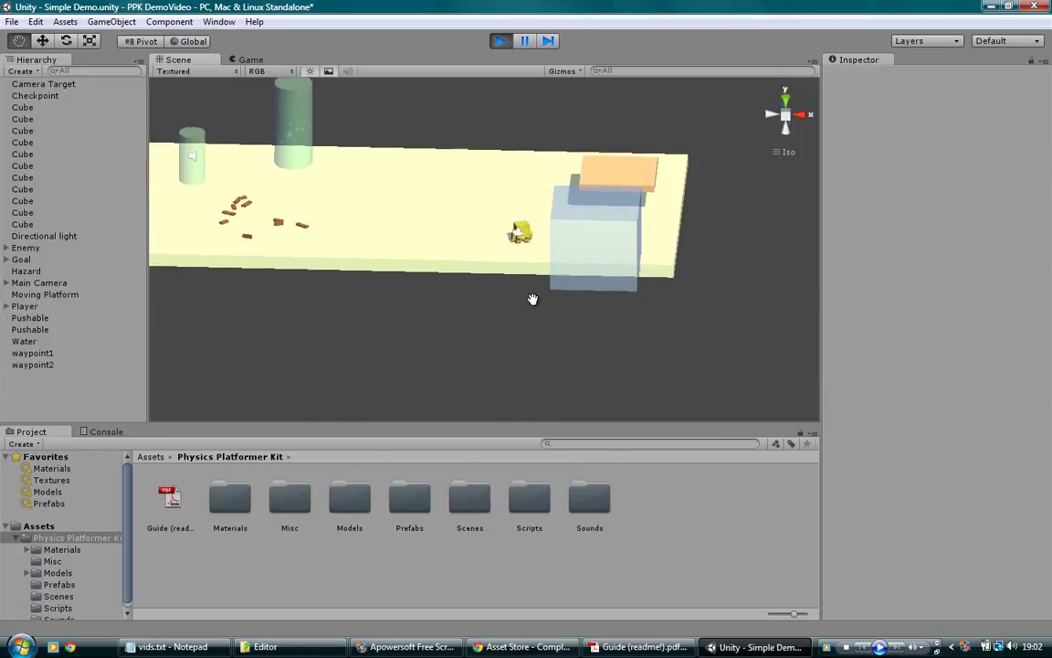